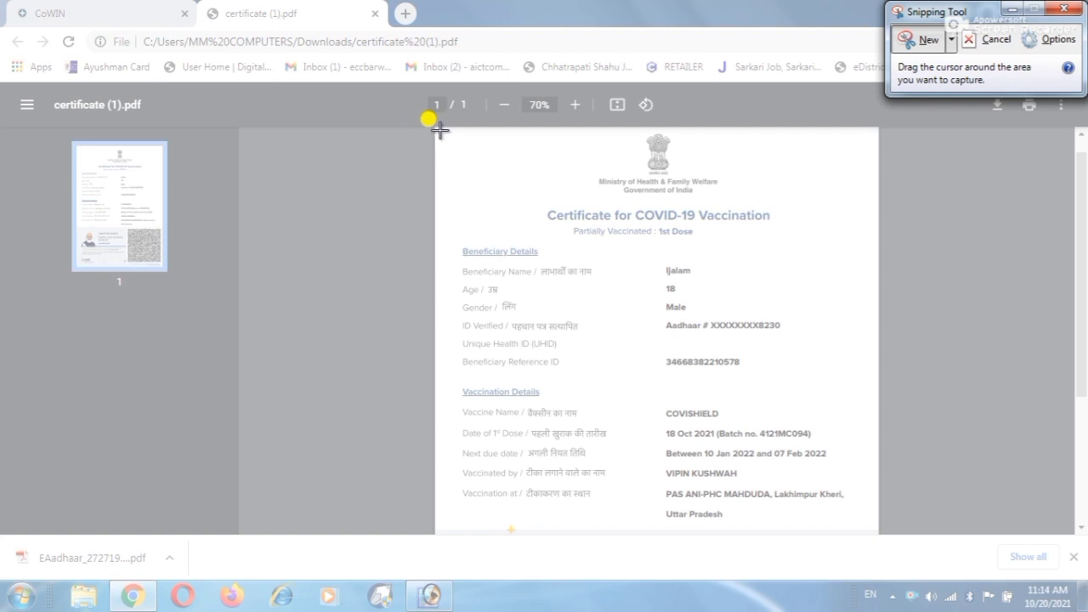
Snip the certificate's beneficiary and vaccination details section and copy it to the clipboard.
{"action": "mouse_move", "coordinate": [436, 129]}
{"action": "left_mouse_down"}
{"action": "mouse_move", "coordinate": [880, 501]}
{"action": "mouse_move", "coordinate": [875, 524]}
{"action": "left_mouse_up"}
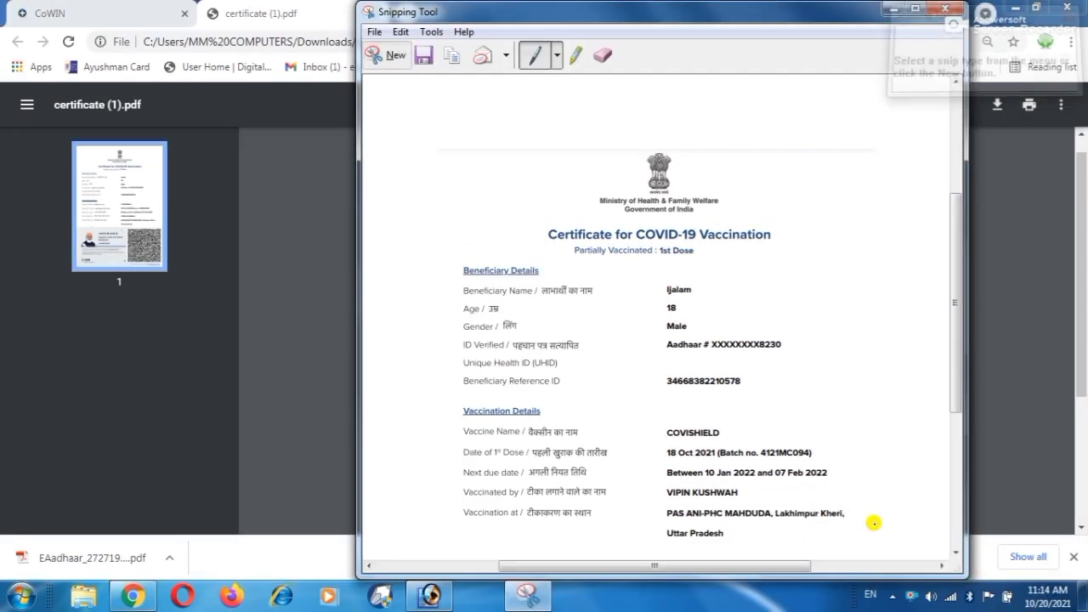
{"action": "key", "text": "ctrl+c"}
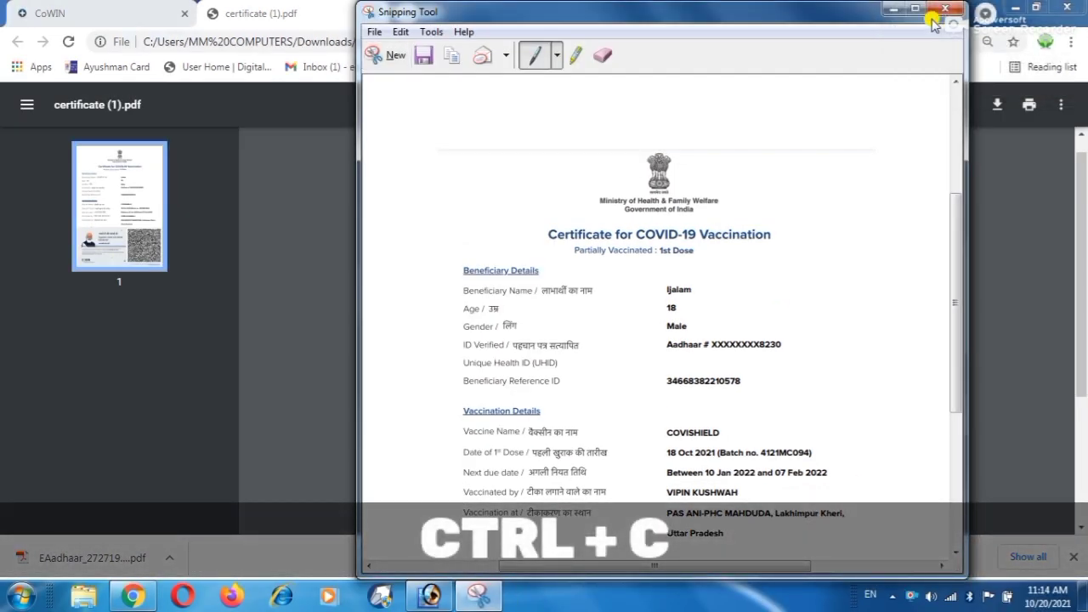
{"action": "left_click", "coordinate": [891, 10]}
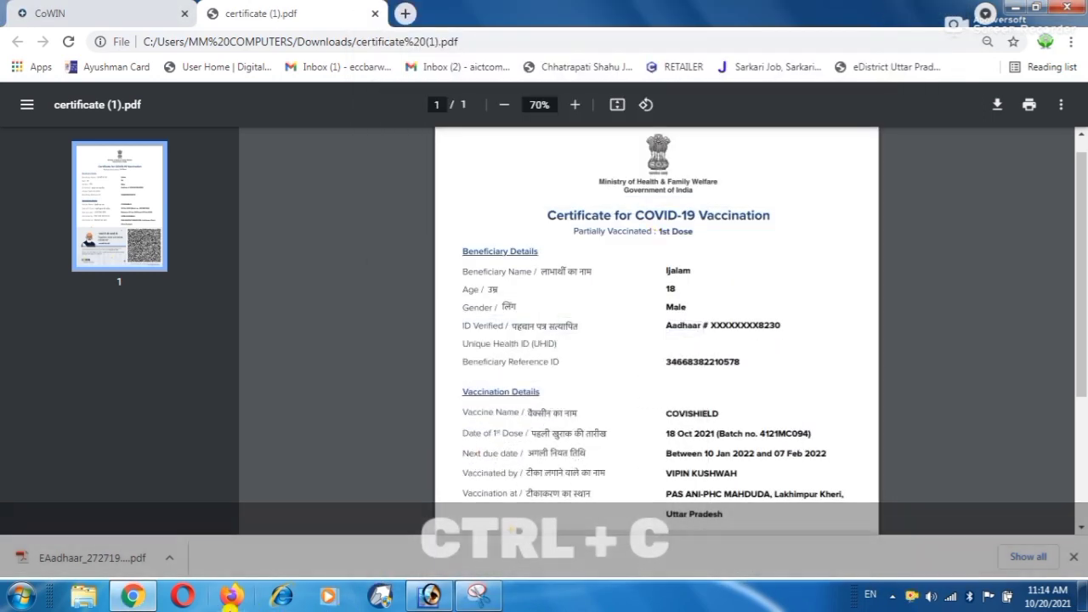
Create a new A4 document (210×297 mm, 300 pixels/inch) in Photoshop.
{"action": "left_click", "coordinate": [428, 599]}
{"action": "key", "text": "ctrl+n"}
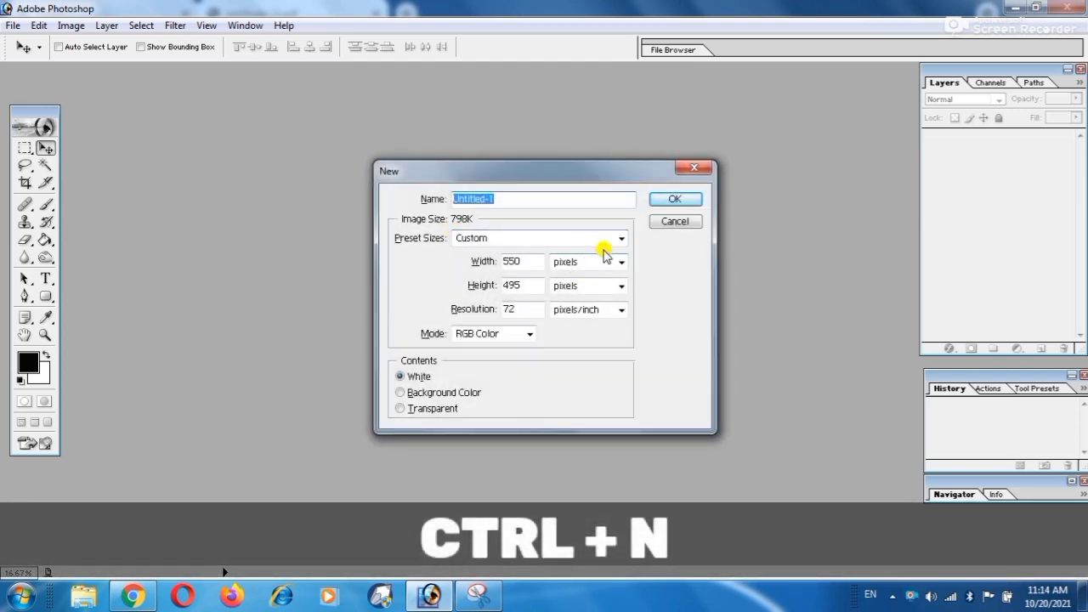
{"action": "left_click", "coordinate": [622, 238]}
{"action": "left_click", "coordinate": [459, 349]}
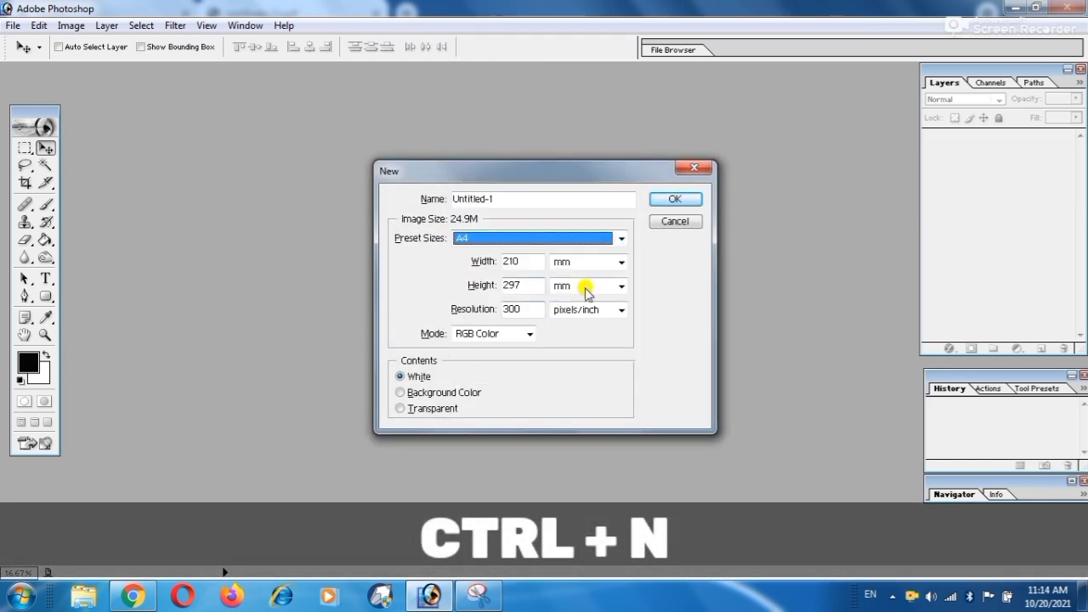
{"action": "left_click", "coordinate": [674, 199]}
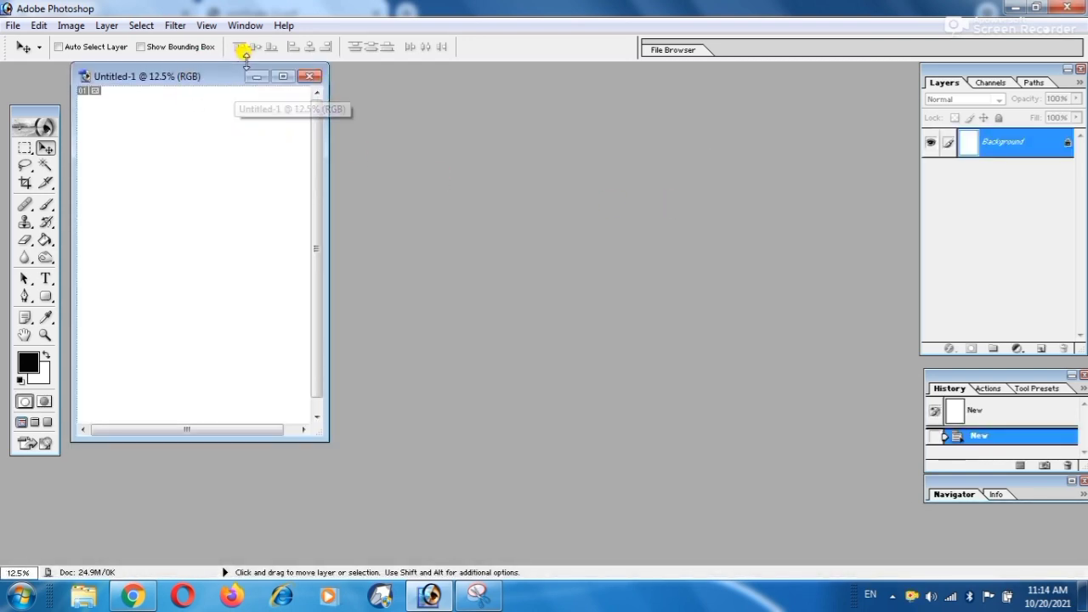
Paste the copied certificate snip onto the A4 page as Layer 1.
{"action": "left_click_drag", "start_coordinate": [221, 82], "coordinate": [421, 154]}
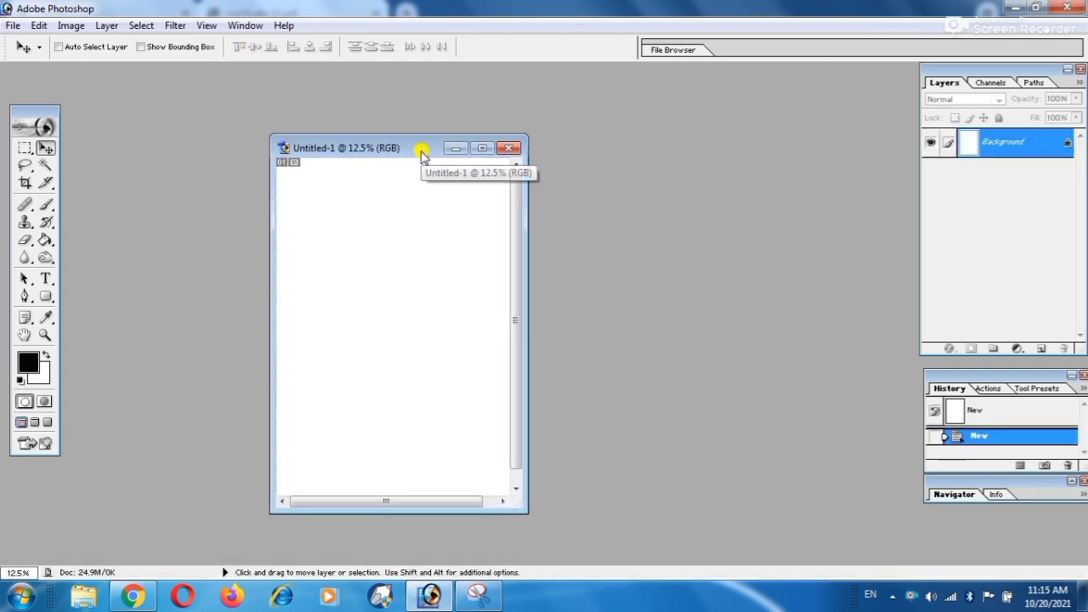
{"action": "left_click", "coordinate": [482, 149]}
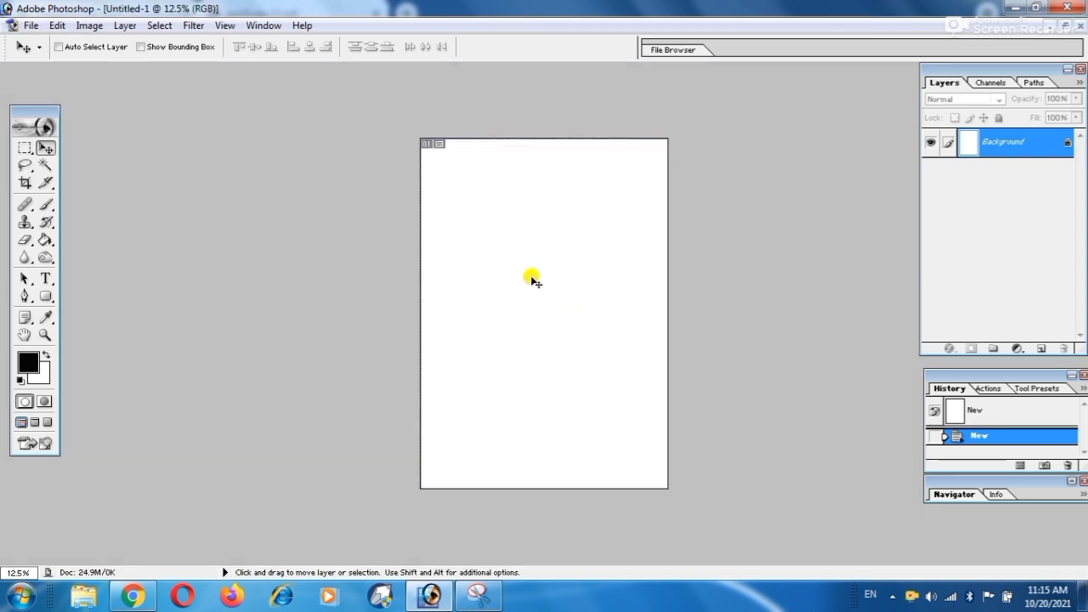
{"action": "left_click", "coordinate": [501, 254], "text": "ctrl"}
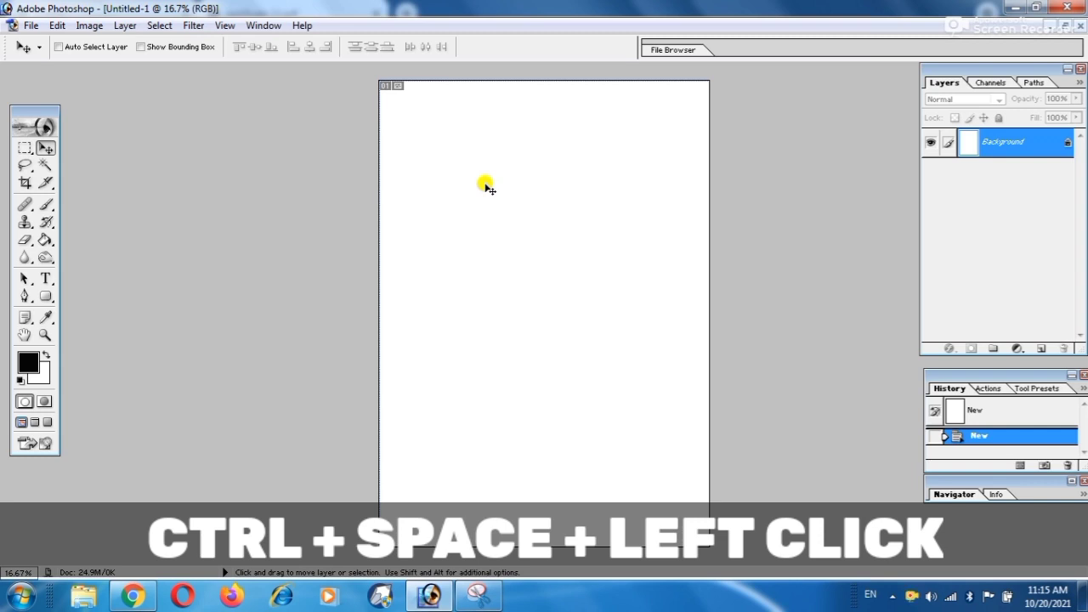
{"action": "key", "text": "ctrl+v"}
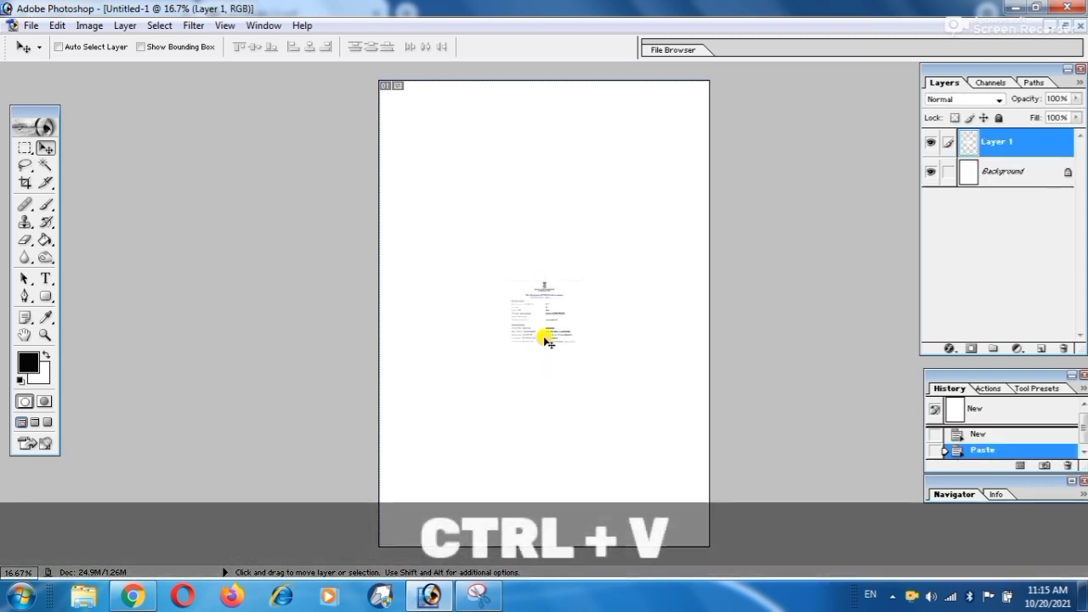
Scale the pasted certificate details to 8.5 cm wide by 5.5 cm high near the page top.
{"action": "left_click_drag", "start_coordinate": [548, 342], "coordinate": [511, 223]}
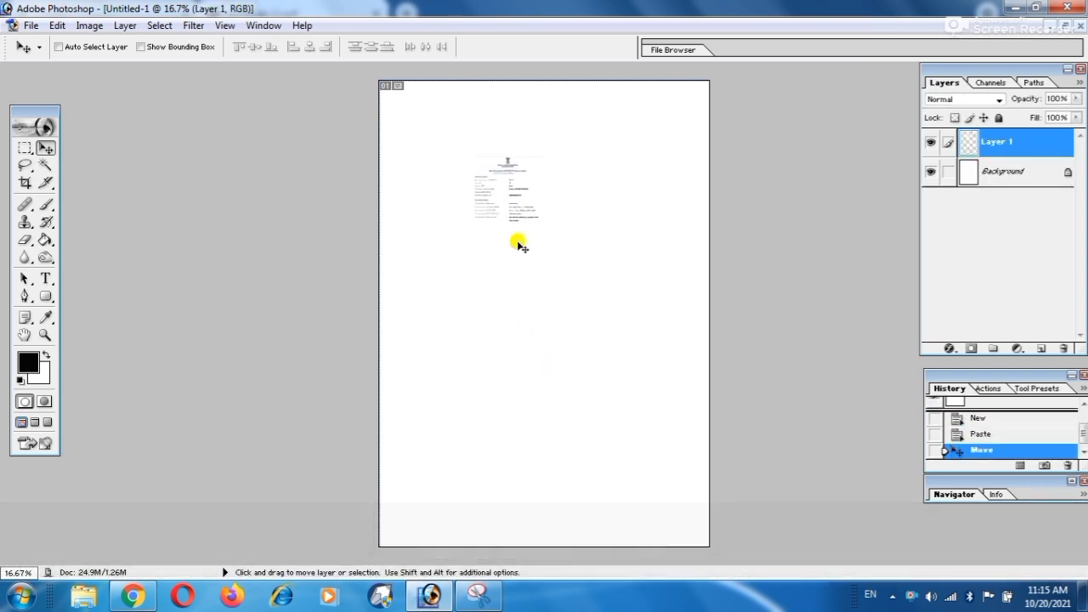
{"action": "key", "text": "ctrl+t"}
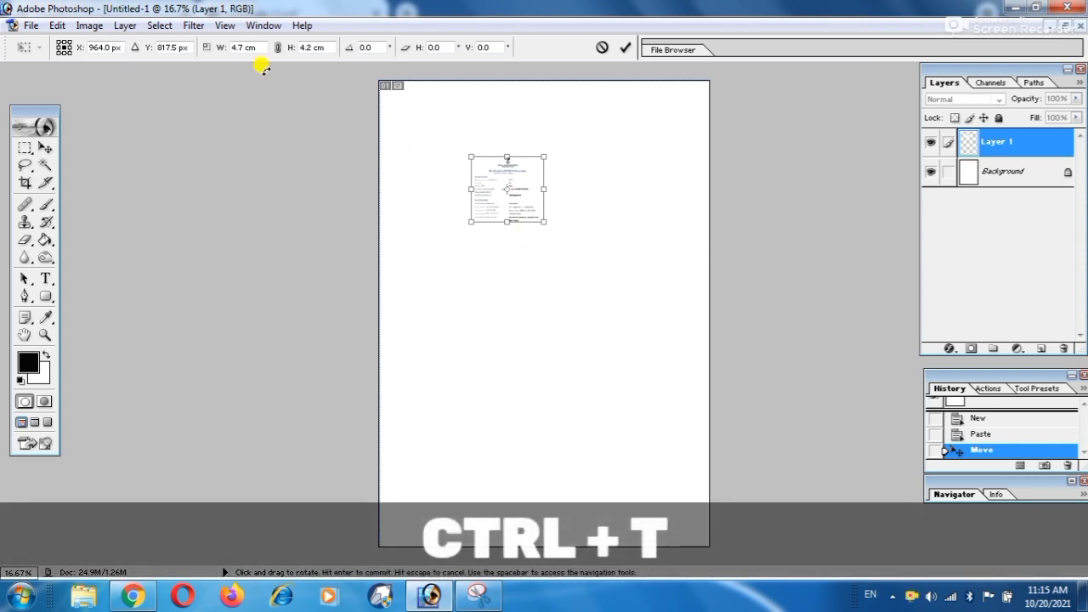
{"action": "left_click", "coordinate": [220, 48]}
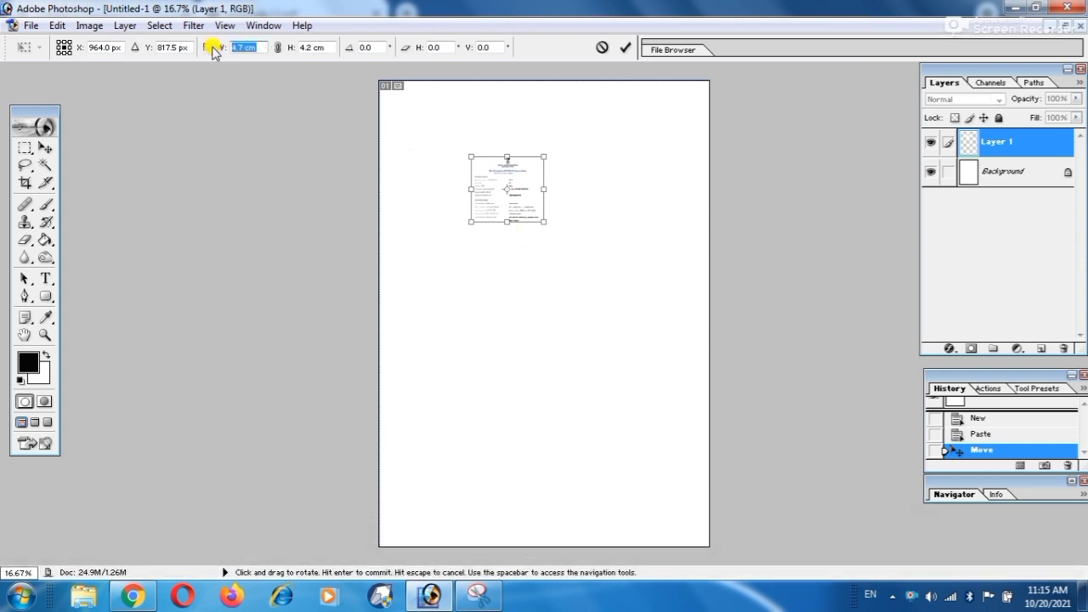
{"action": "type", "text": "10."}
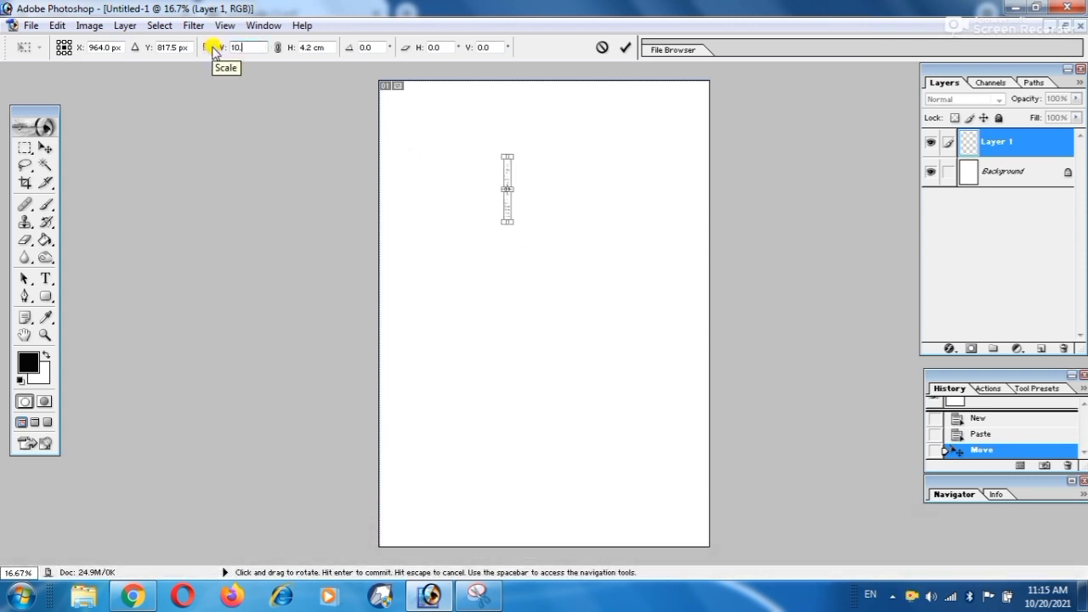
{"action": "type", "text": "5CM"}
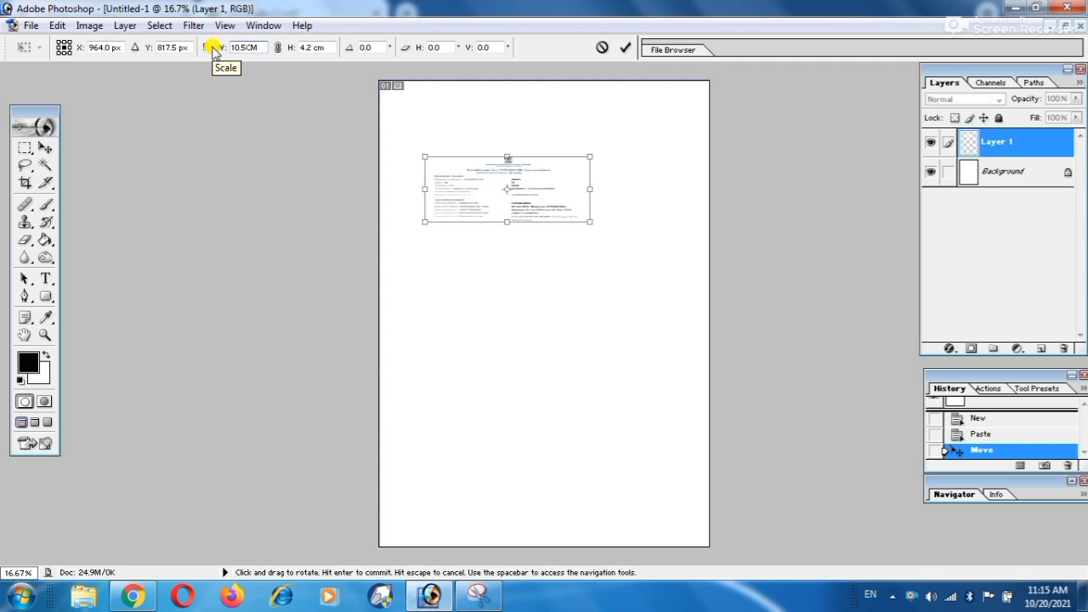
{"action": "left_click", "coordinate": [321, 49]}
{"action": "key", "text": "BackSpace"}
{"action": "key", "text": "BackSpace"}
{"action": "key", "text": "BackSpace"}
{"action": "key", "text": "Tab"}
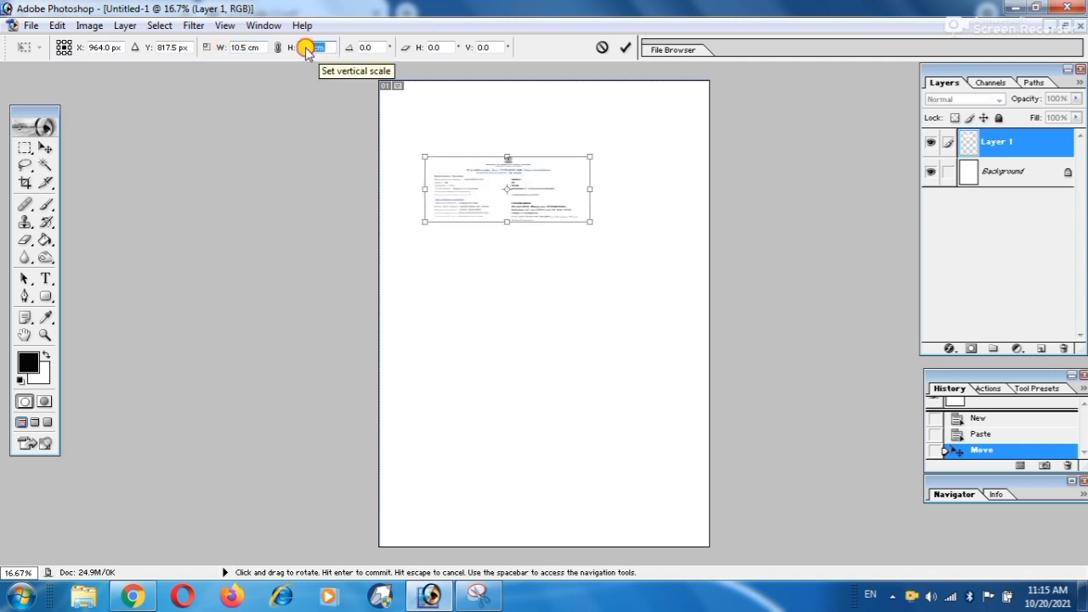
{"action": "type", "text": "0.5"}
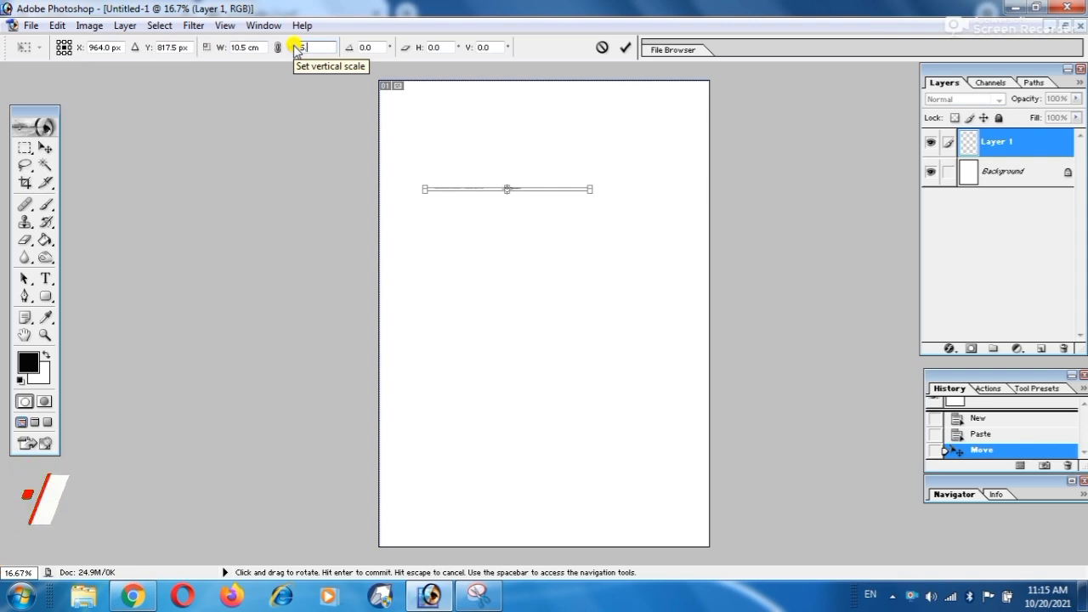
{"action": "type", "text": "CM"}
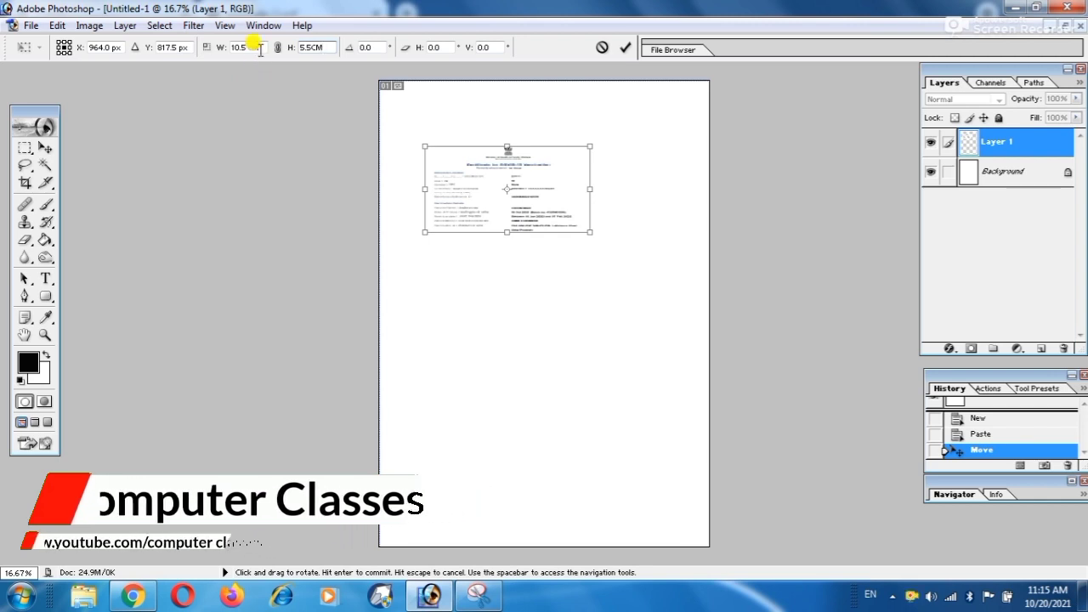
{"action": "key", "text": "shift+Tab"}
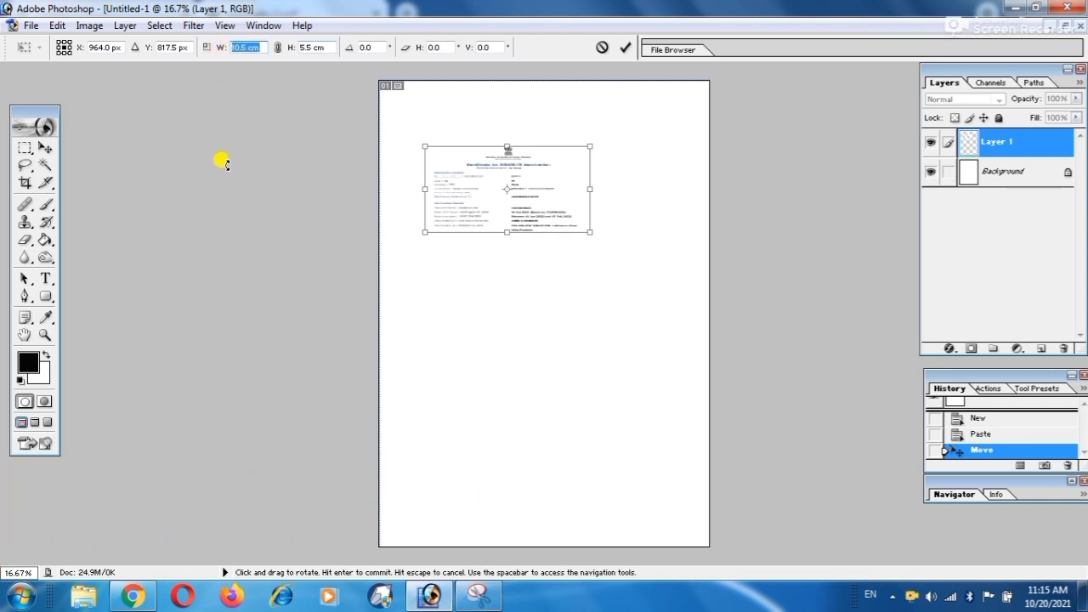
{"action": "type", "text": "8"}
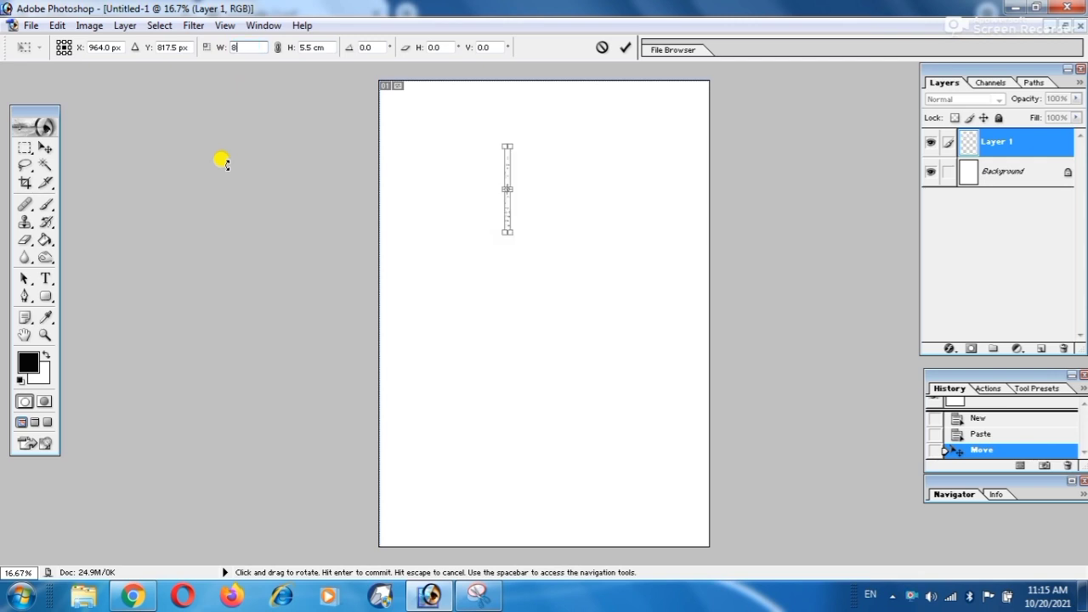
{"action": "type", "text": ".5"}
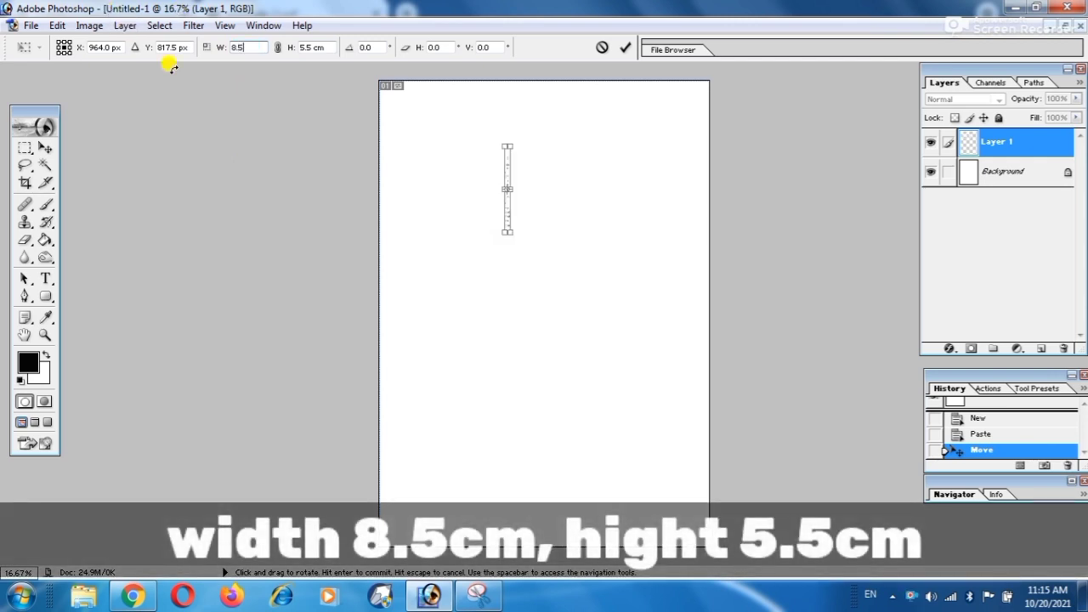
{"action": "type", "text": "CM"}
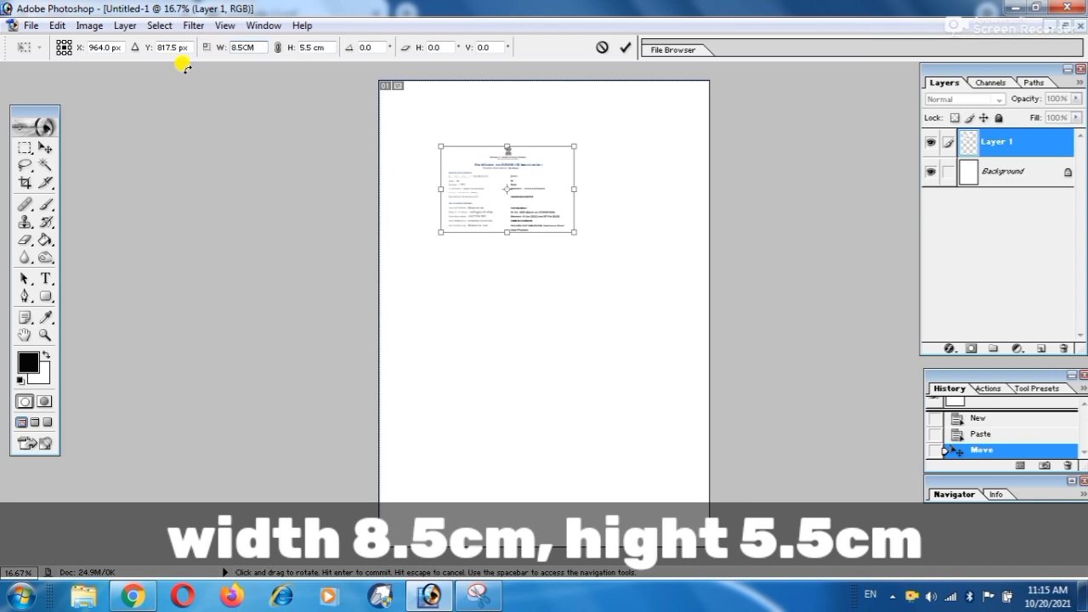
Place the resized details card at the page's top-left and add a Stroke layer effect.
{"action": "key", "text": "Return"}
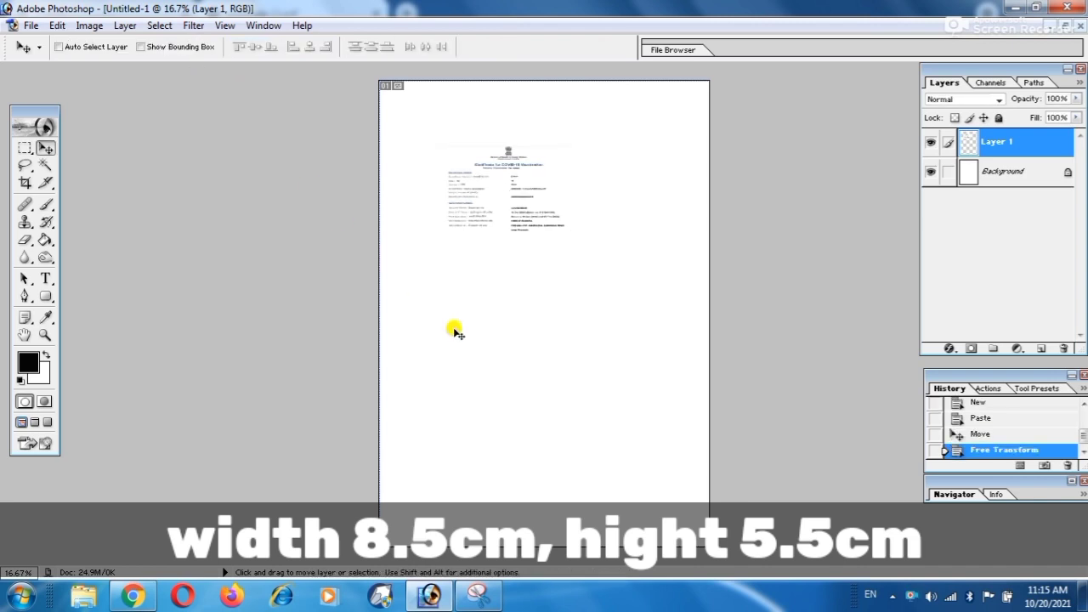
{"action": "left_click_drag", "start_coordinate": [502, 193], "coordinate": [455, 155]}
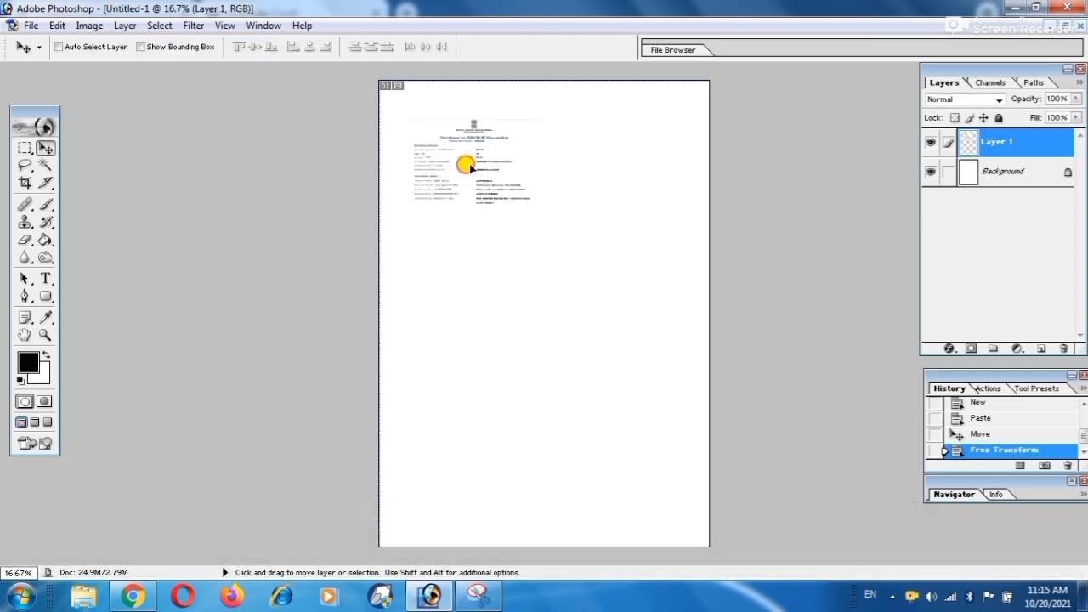
{"action": "left_click", "coordinate": [949, 350]}
{"action": "left_click", "coordinate": [977, 546]}
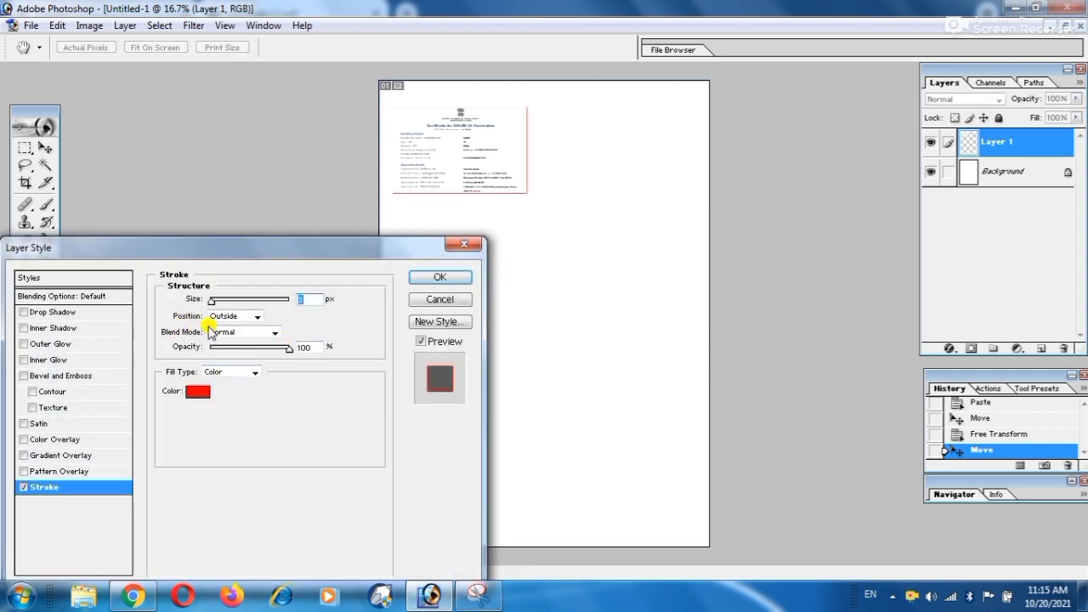
Make the stroke a 3 px centred border in near-black 0D0C0C.
{"action": "left_click", "coordinate": [246, 315]}
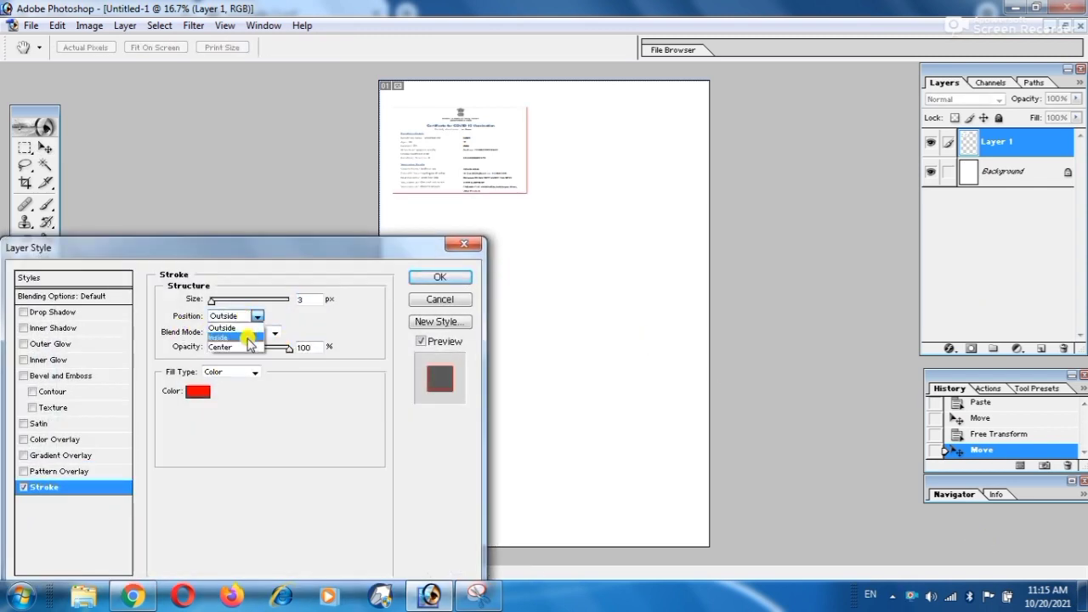
{"action": "left_click", "coordinate": [244, 348]}
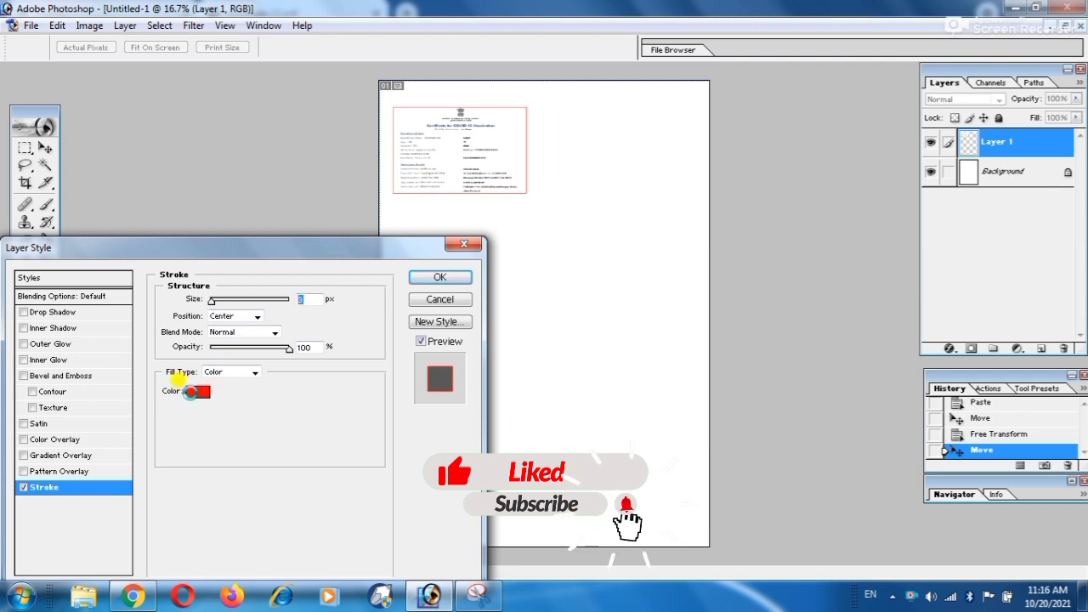
{"action": "left_click", "coordinate": [203, 393]}
{"action": "left_click", "coordinate": [370, 396]}
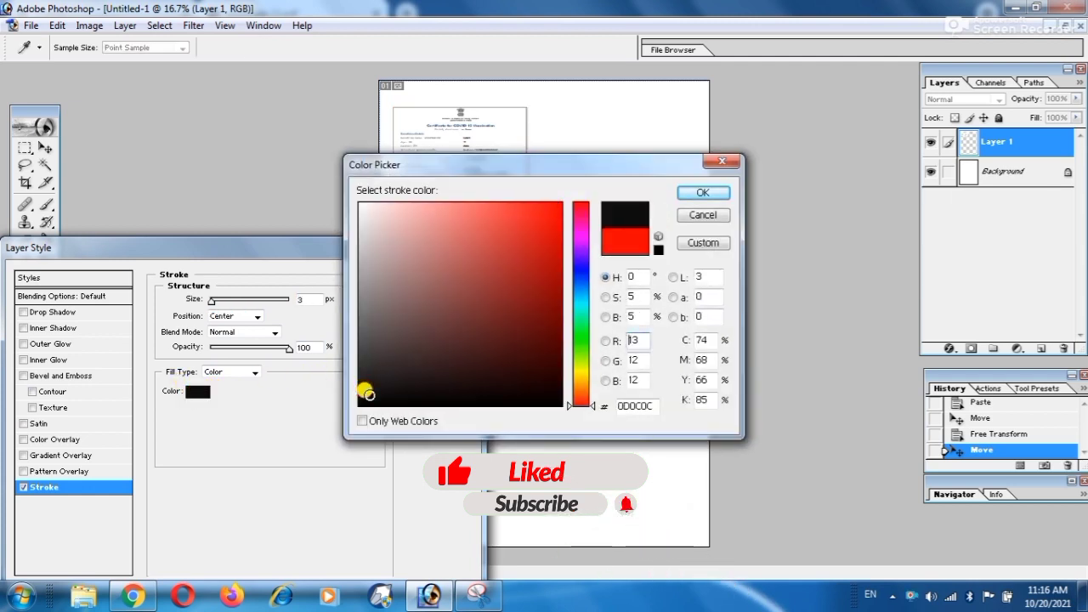
{"action": "left_click", "coordinate": [687, 194]}
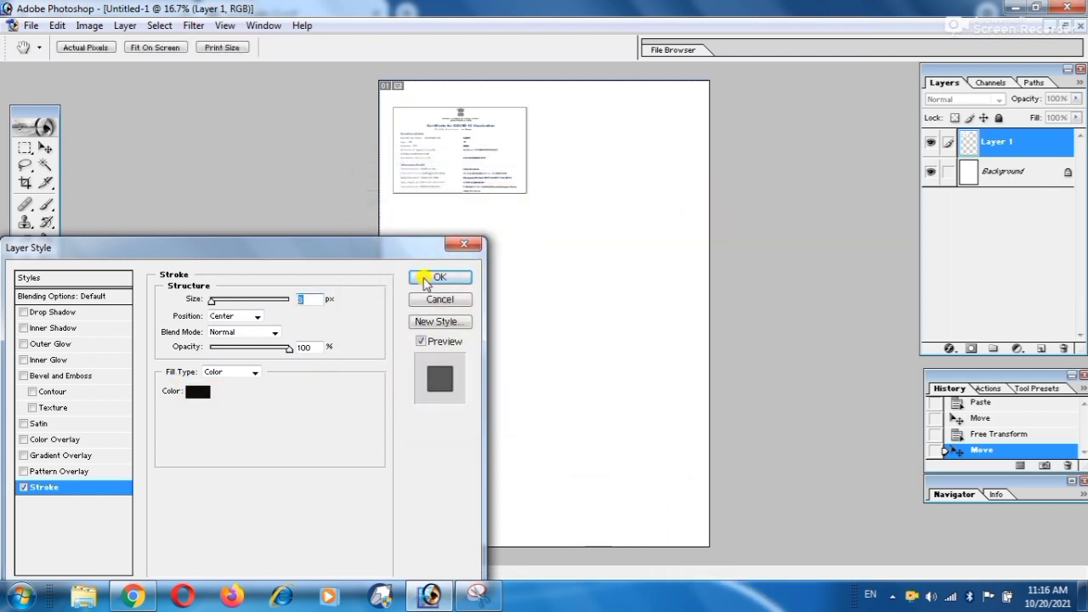
{"action": "left_click", "coordinate": [425, 278]}
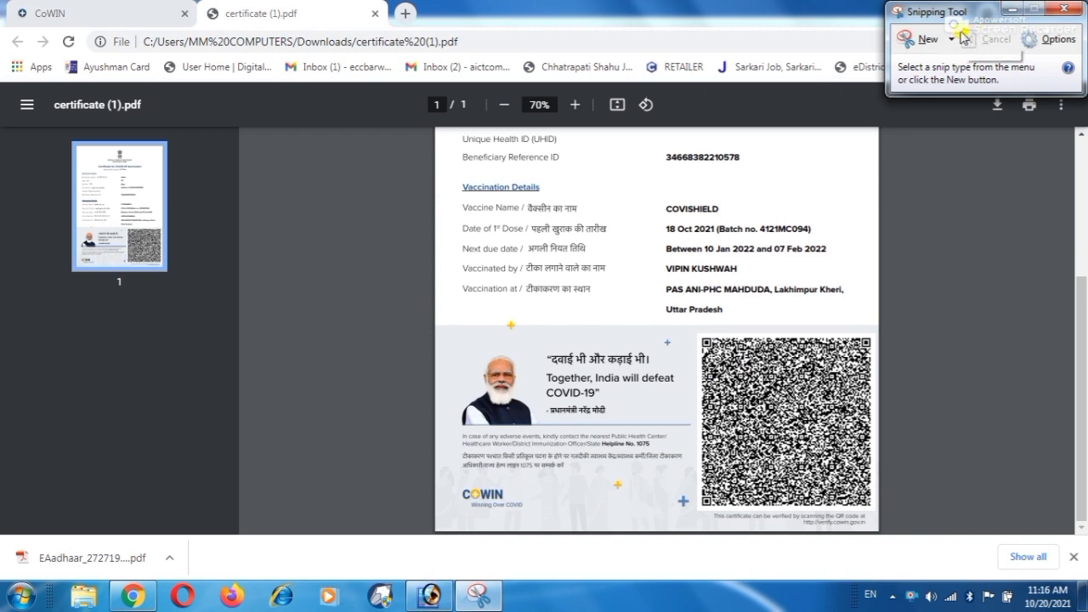
Take a new snip of the certificate's COVID banner and QR code section.
{"action": "left_click", "coordinate": [932, 34]}
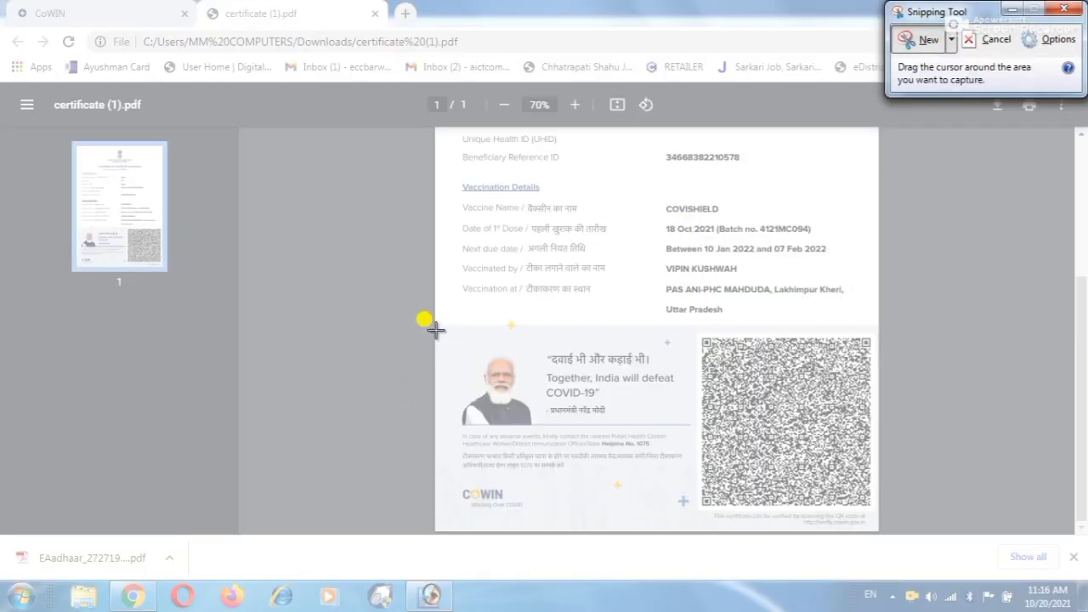
{"action": "mouse_move", "coordinate": [435, 318]}
{"action": "left_mouse_down"}
{"action": "mouse_move", "coordinate": [878, 513]}
{"action": "mouse_move", "coordinate": [878, 529]}
{"action": "left_mouse_up"}
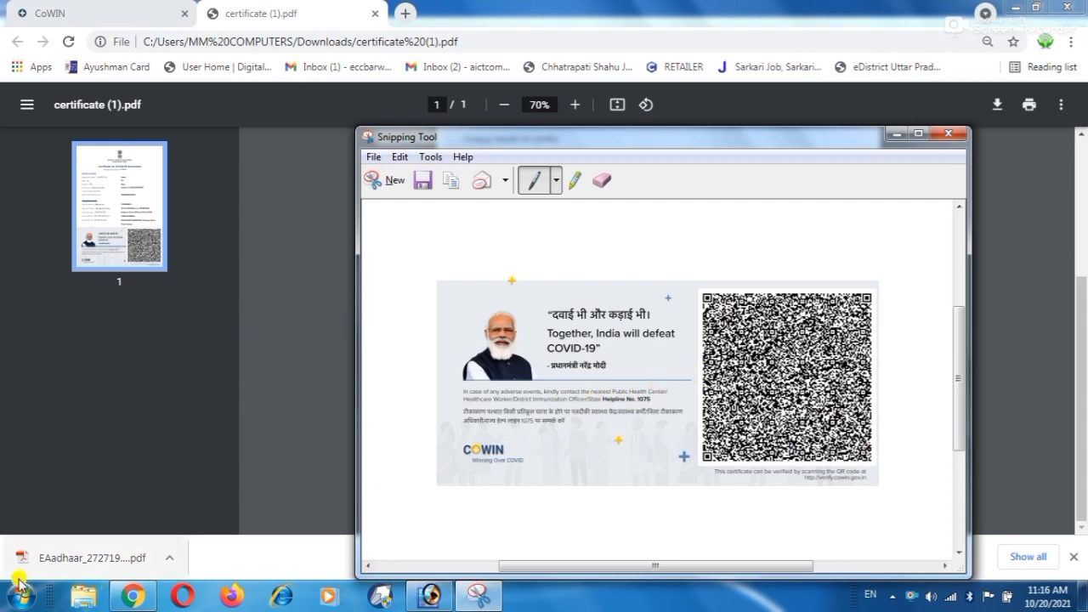
{"action": "left_click", "coordinate": [430, 596]}
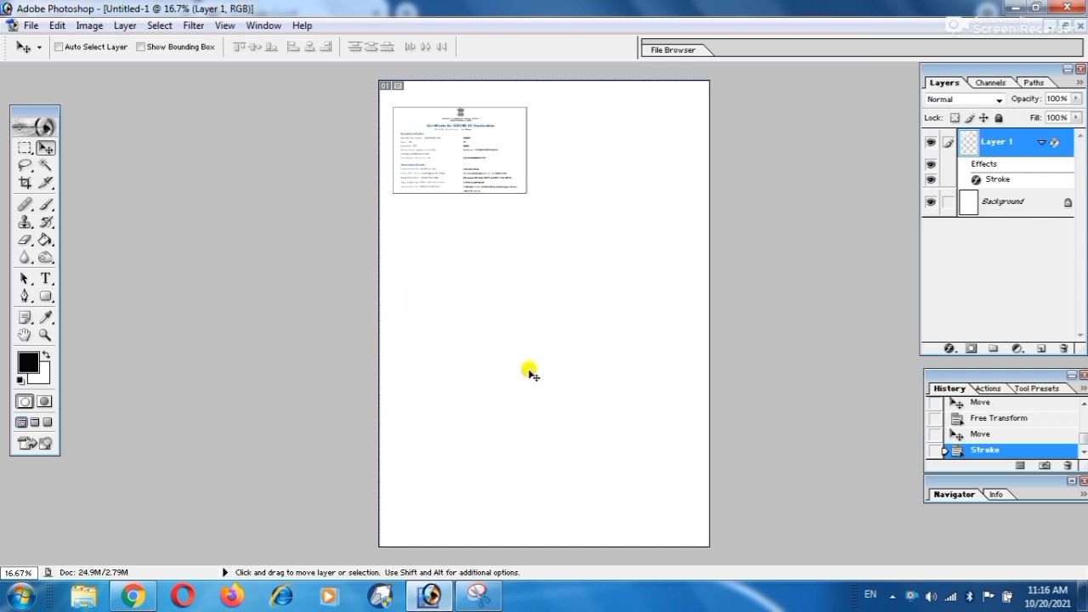
Paste the QR section as Layer 2 and scale it to 8.5 × 5.5 cm.
{"action": "key", "text": "ctrl+v"}
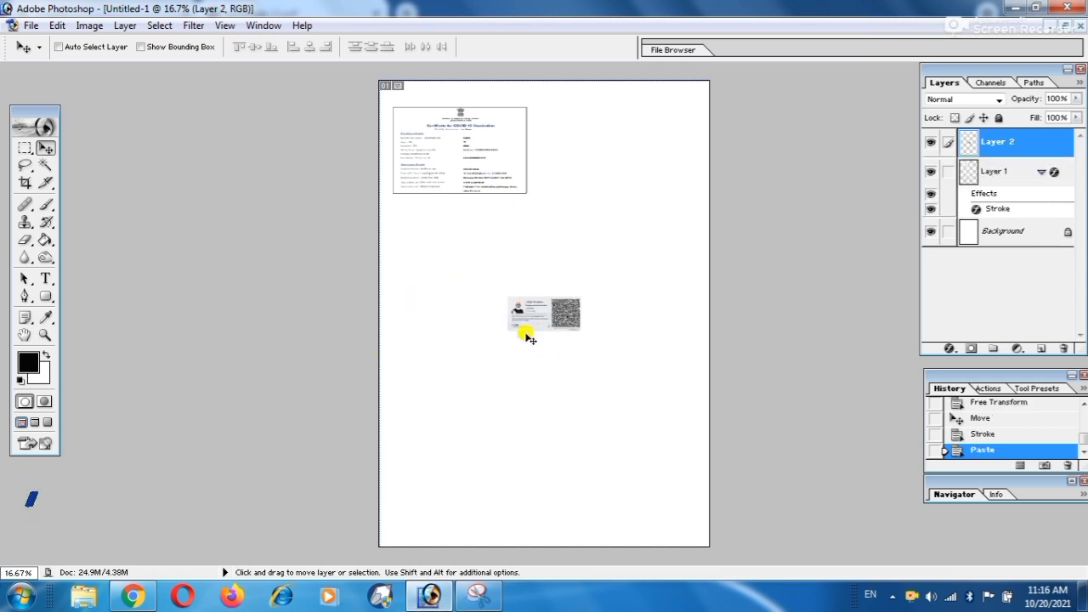
{"action": "key", "text": "ctrl+t"}
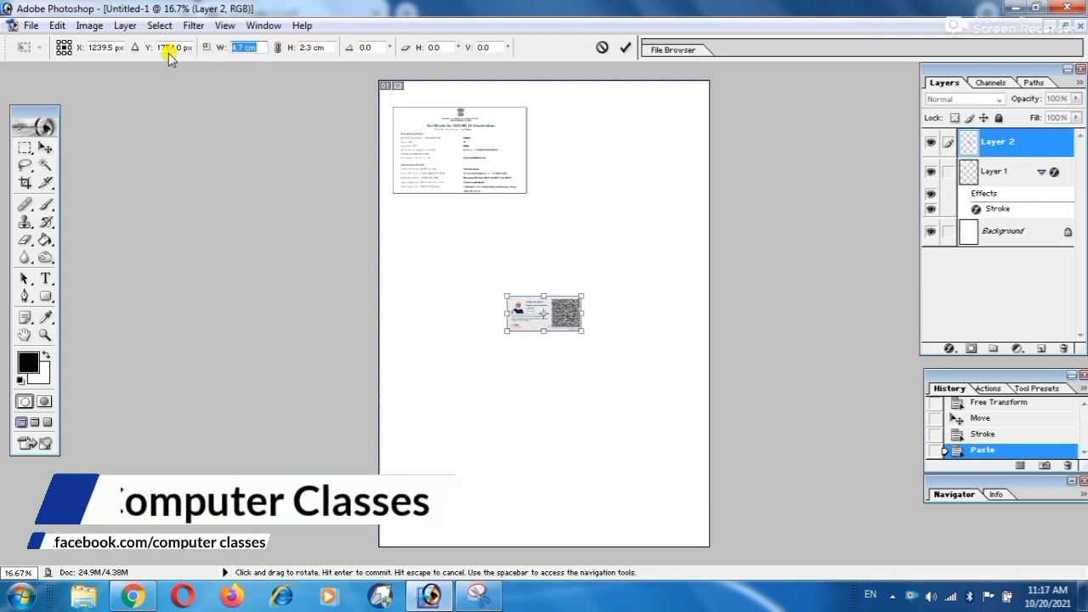
{"action": "type", "text": "8.5"}
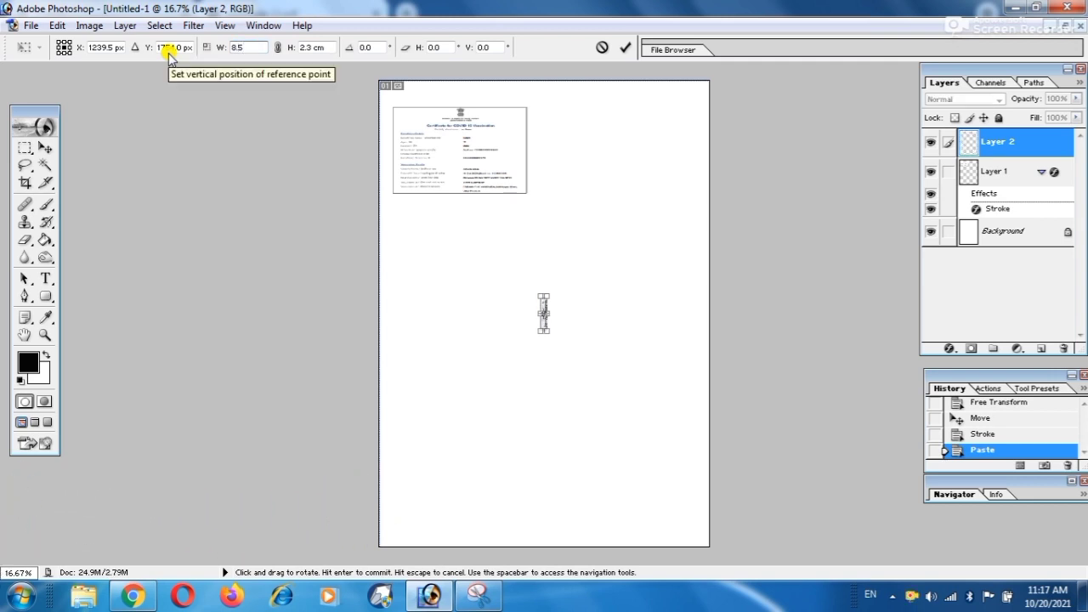
{"action": "type", "text": "CM"}
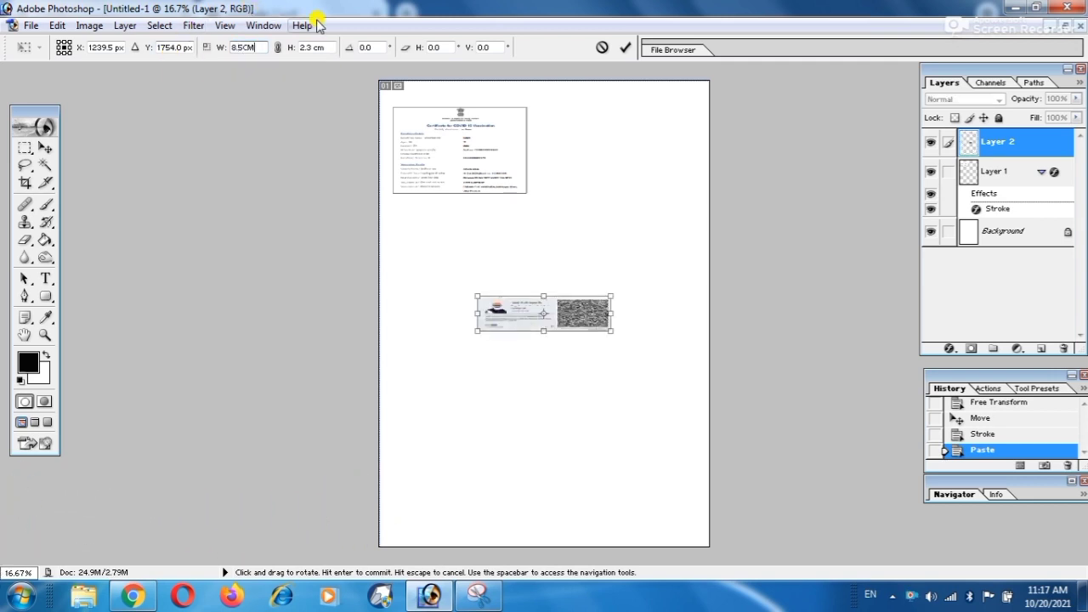
{"action": "key", "text": "Tab"}
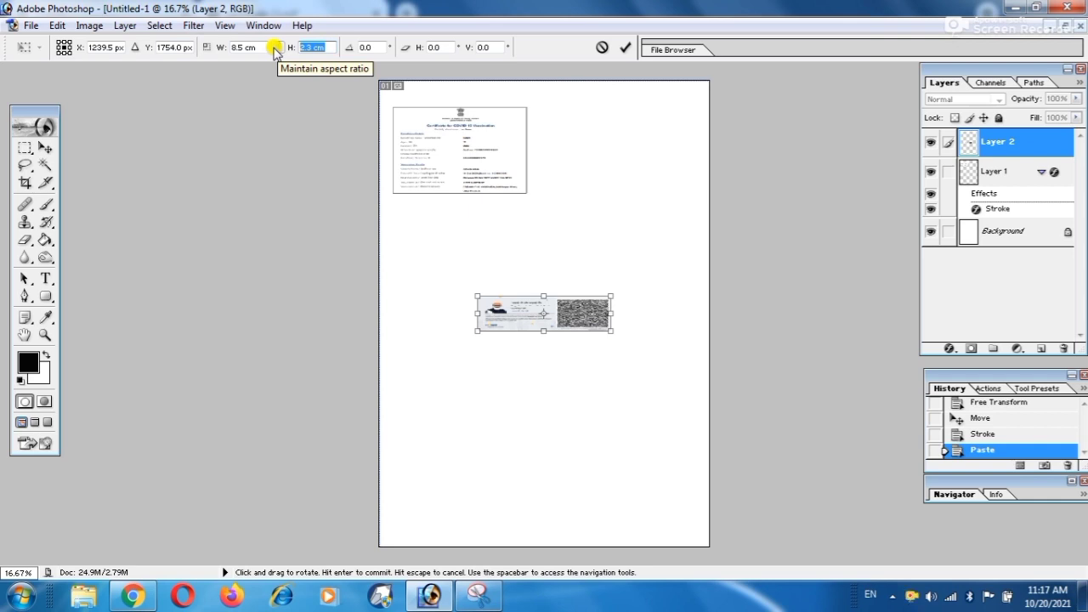
{"action": "type", "text": "5.5c"}
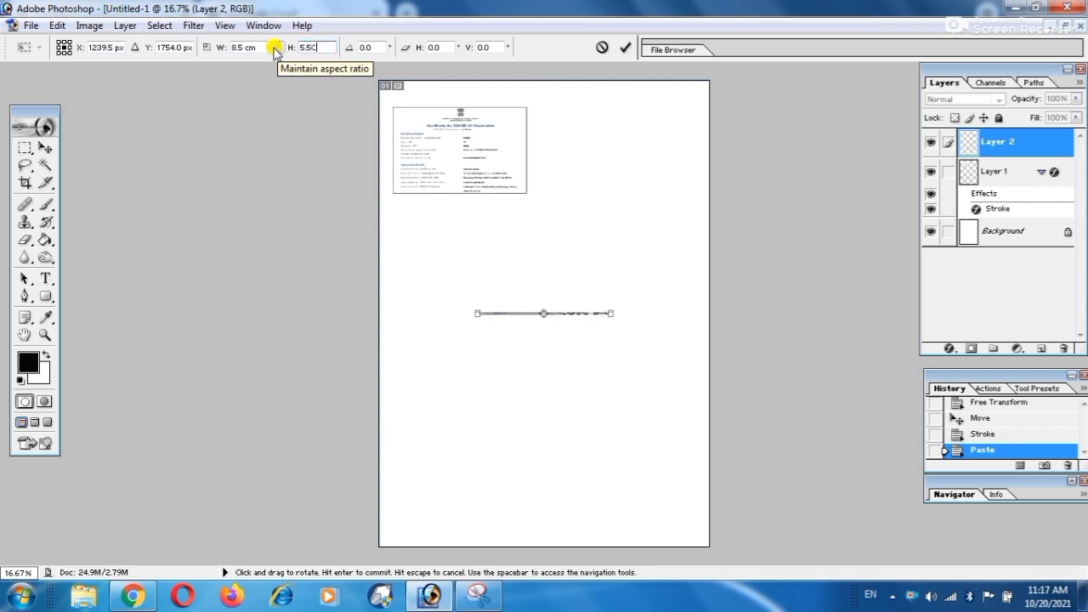
{"action": "type", "text": "m"}
{"action": "key", "text": "Return"}
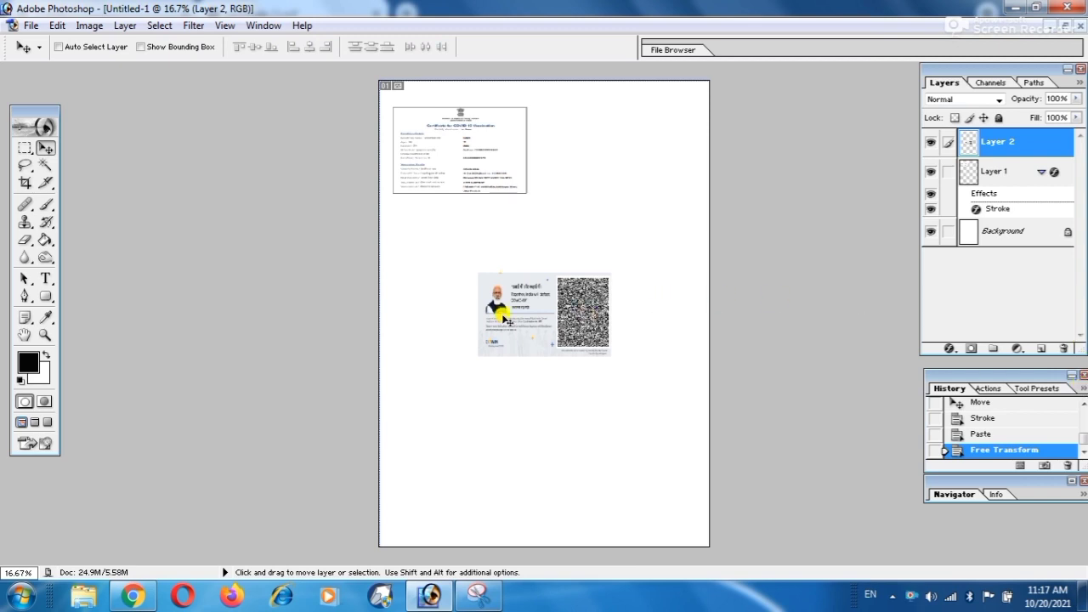
Copy Layer 1's stroke style and paste it onto the QR card layer.
{"action": "left_click_drag", "start_coordinate": [542, 341], "coordinate": [568, 288]}
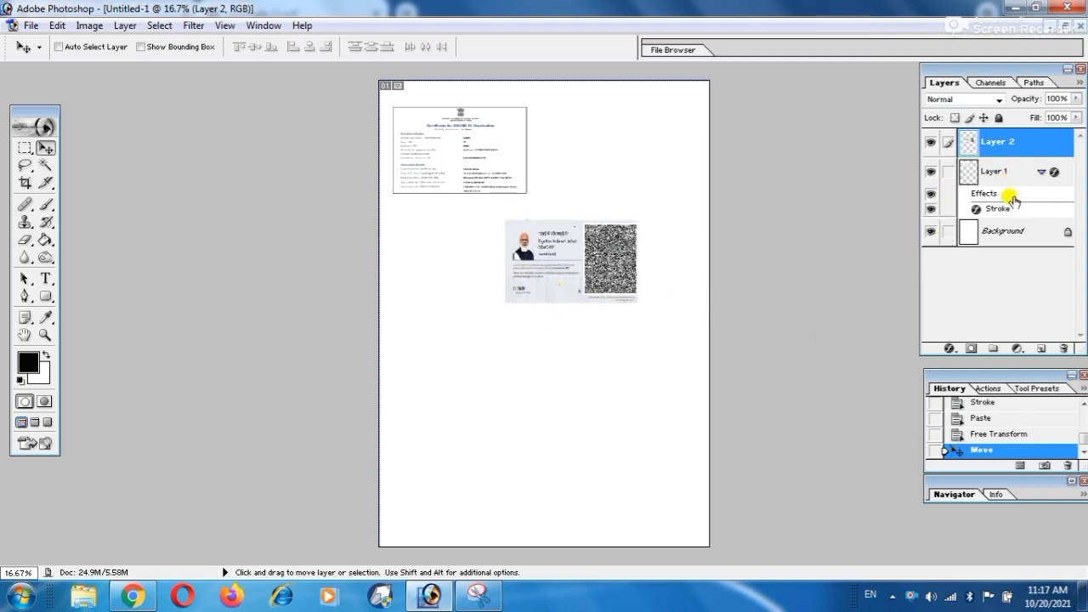
{"action": "left_click", "coordinate": [999, 171]}
{"action": "right_click", "coordinate": [998, 171]}
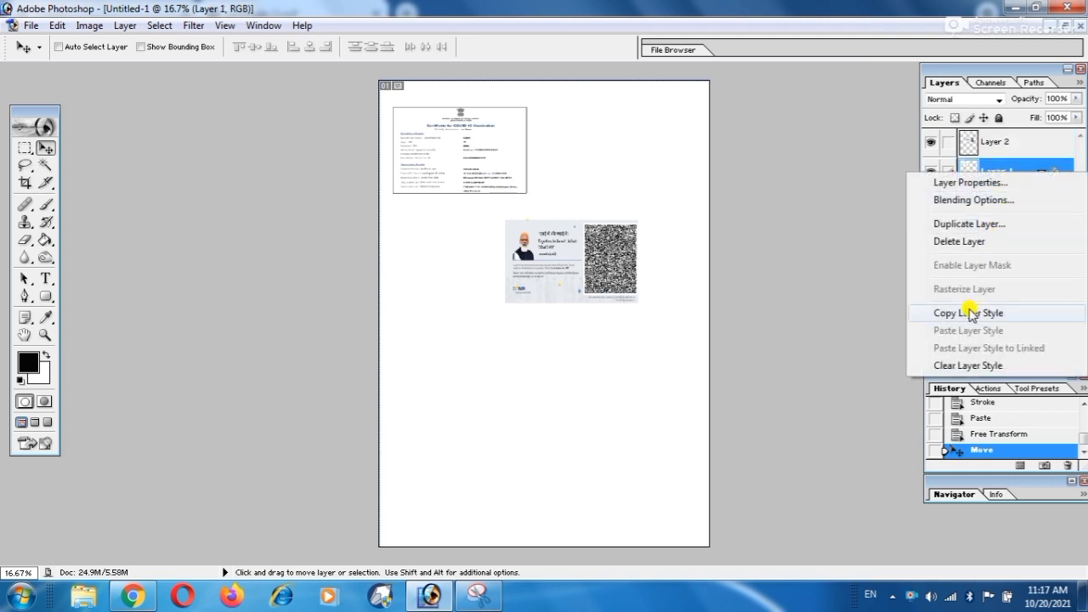
{"action": "left_click", "coordinate": [972, 314]}
{"action": "left_click", "coordinate": [994, 145]}
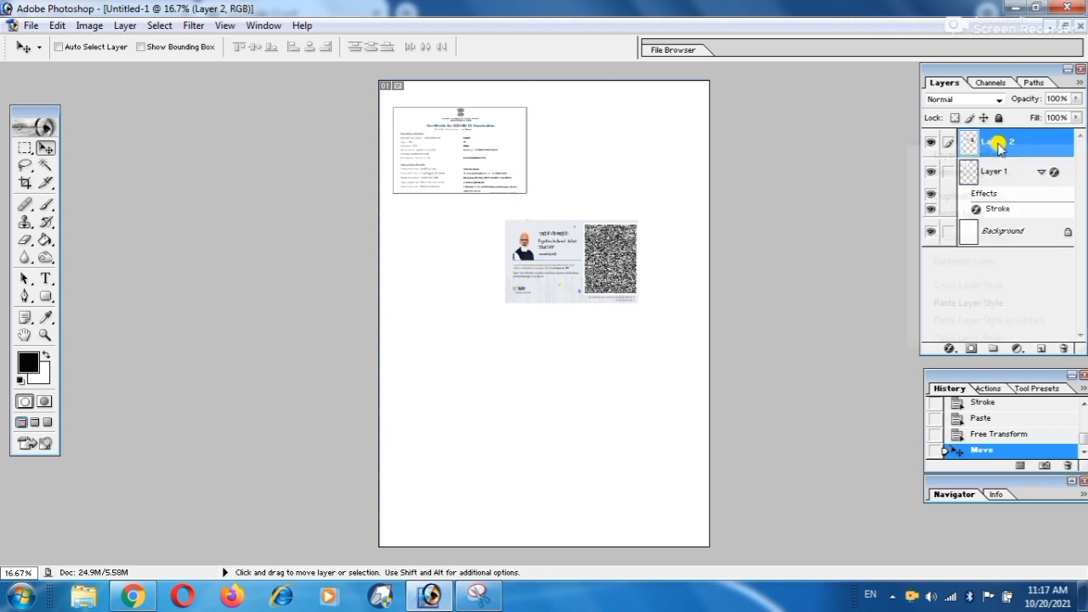
{"action": "right_click", "coordinate": [995, 145]}
{"action": "left_click", "coordinate": [925, 301]}
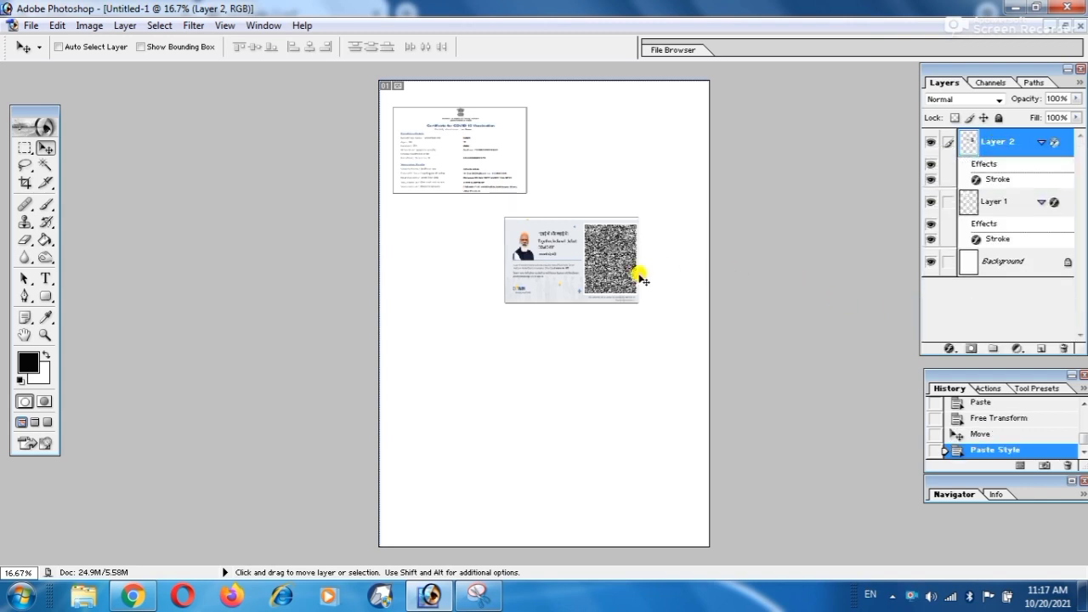
Move the QR card beside the details card at the page top.
{"action": "left_click_drag", "start_coordinate": [578, 260], "coordinate": [612, 153]}
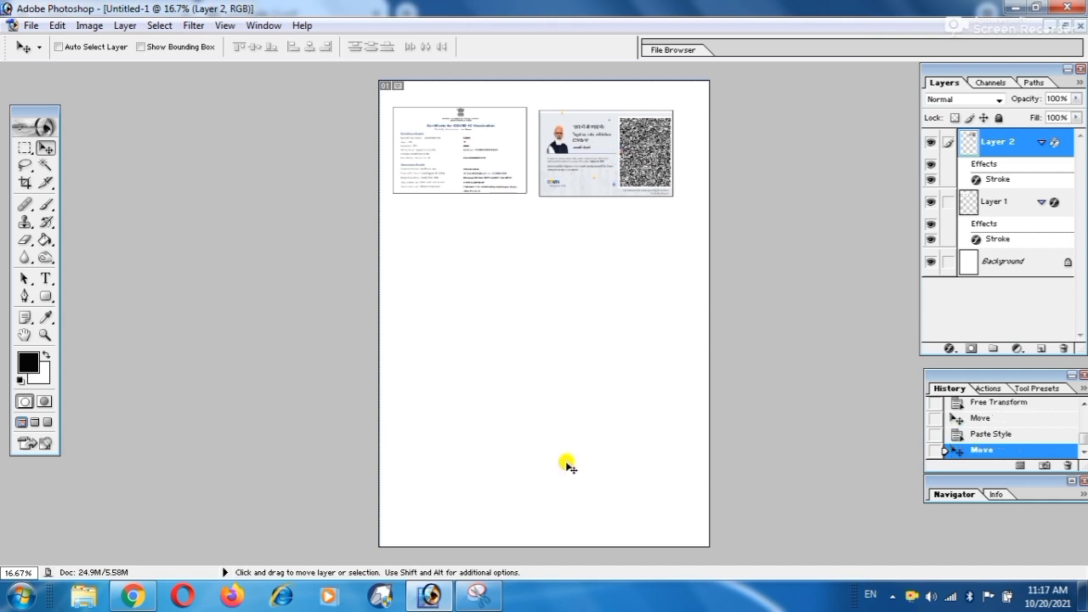
{"action": "key", "text": "Up"}
{"action": "key", "text": "Up"}
{"action": "key", "text": "Up"}
{"action": "key", "text": "Up"}
{"action": "key", "text": "Up"}
{"action": "key", "text": "Up"}
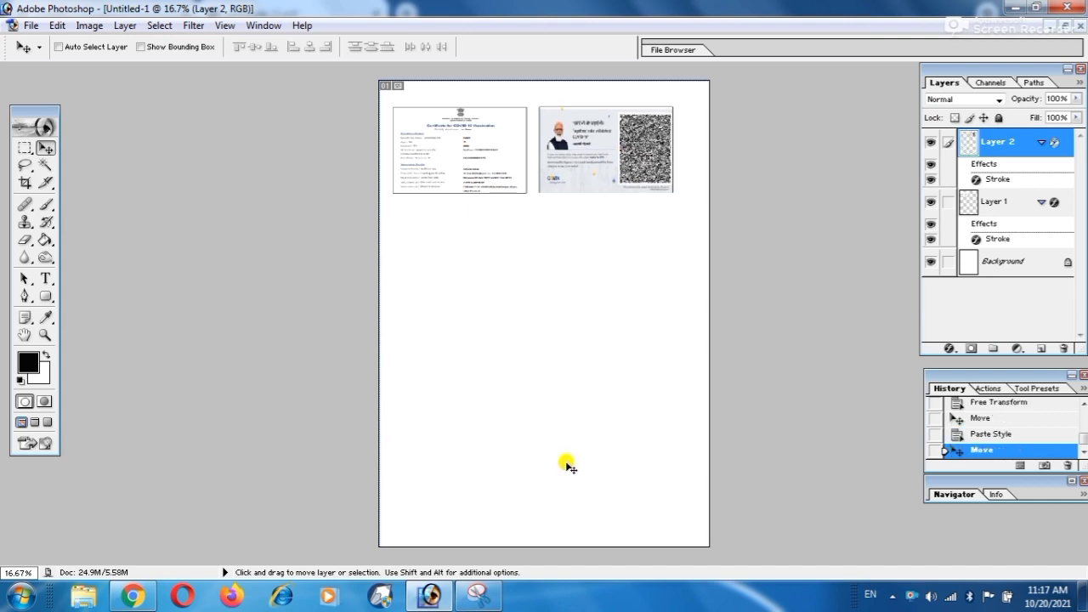
{"action": "key", "text": "Up"}
{"action": "key", "text": "Up"}
{"action": "key", "text": "Up"}
{"action": "key", "text": "Up"}
{"action": "key", "text": "Up"}
{"action": "key", "text": "Up"}
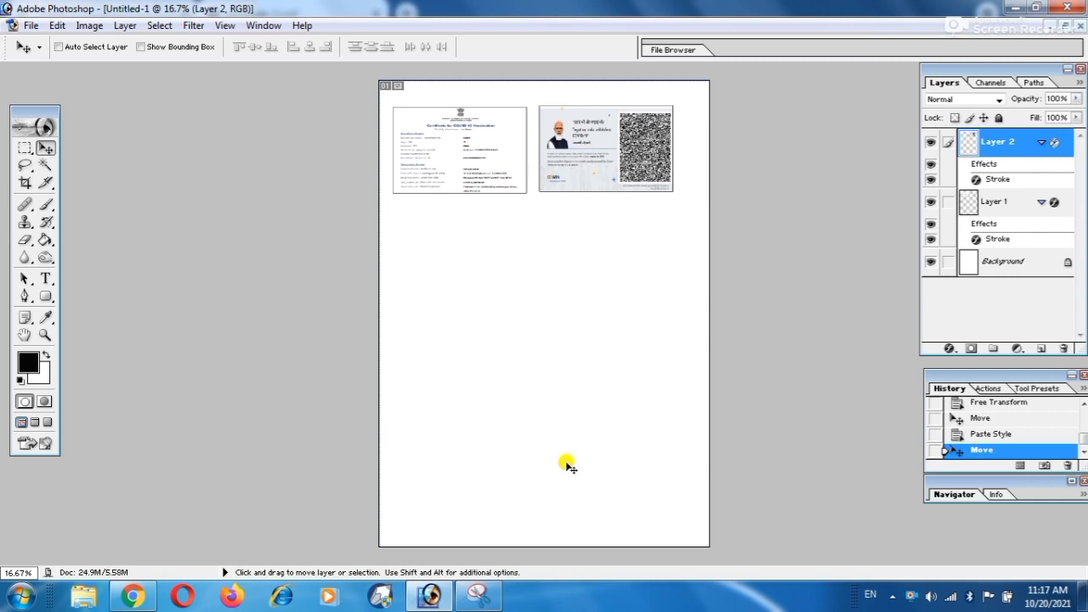
Nudge the QR card right and down one pixel so it sits level with the details card.
{"action": "key", "text": "Right"}
{"action": "key", "text": "Right"}
{"action": "key", "text": "Right"}
{"action": "key", "text": "Right"}
{"action": "key", "text": "Right"}
{"action": "key", "text": "Right"}
{"action": "key", "text": "Right"}
{"action": "key", "text": "Right"}
{"action": "key", "text": "Right"}
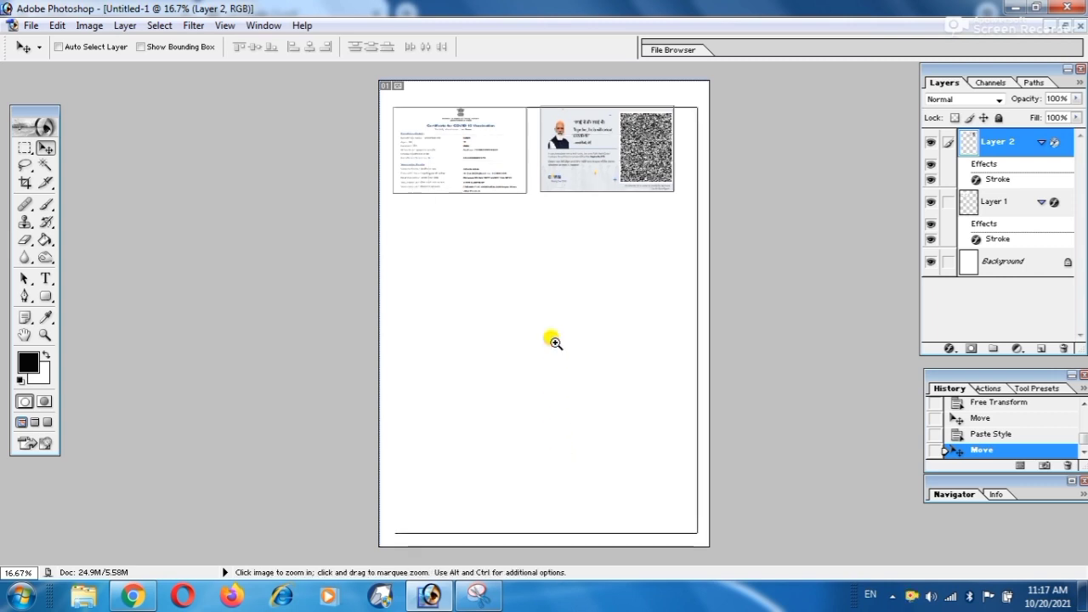
{"action": "key", "text": "ctrl+plus"}
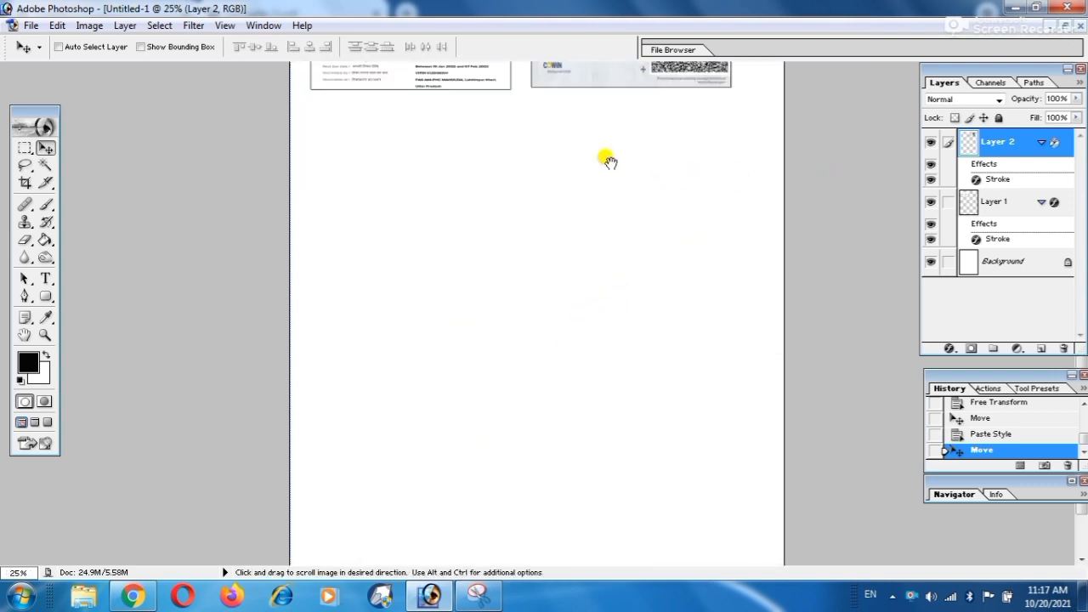
{"action": "scroll", "coordinate": [607, 155], "scroll_direction": "up", "scroll_amount": 3}
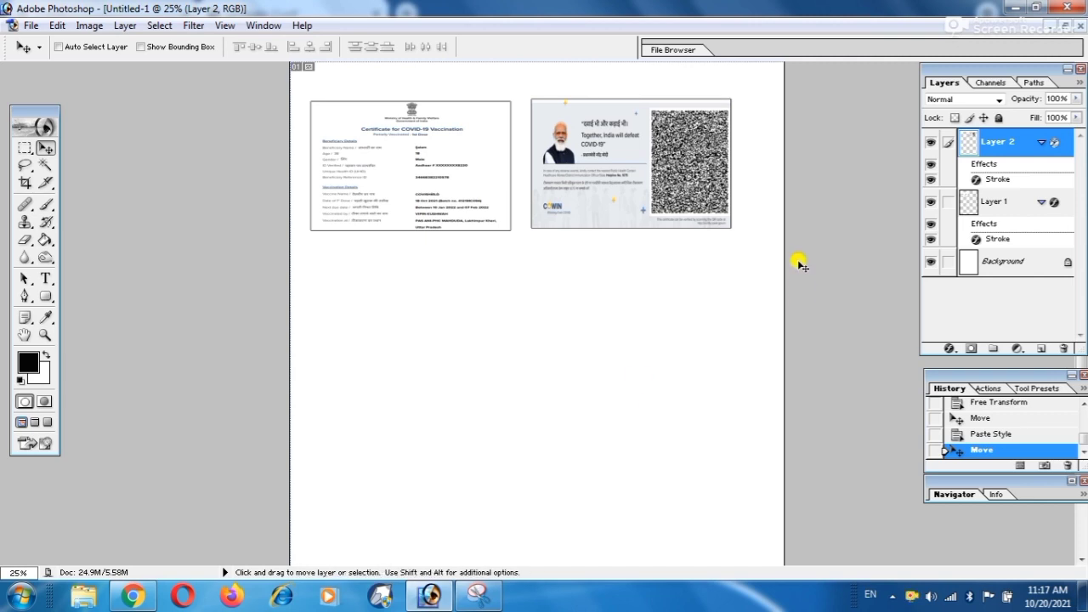
{"action": "key", "text": "Down"}
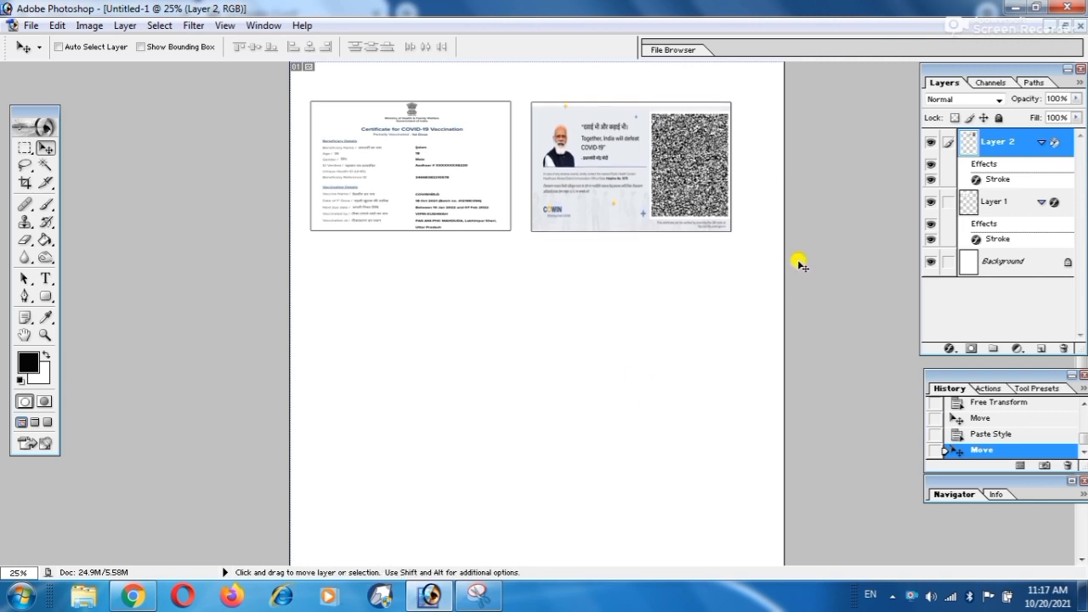